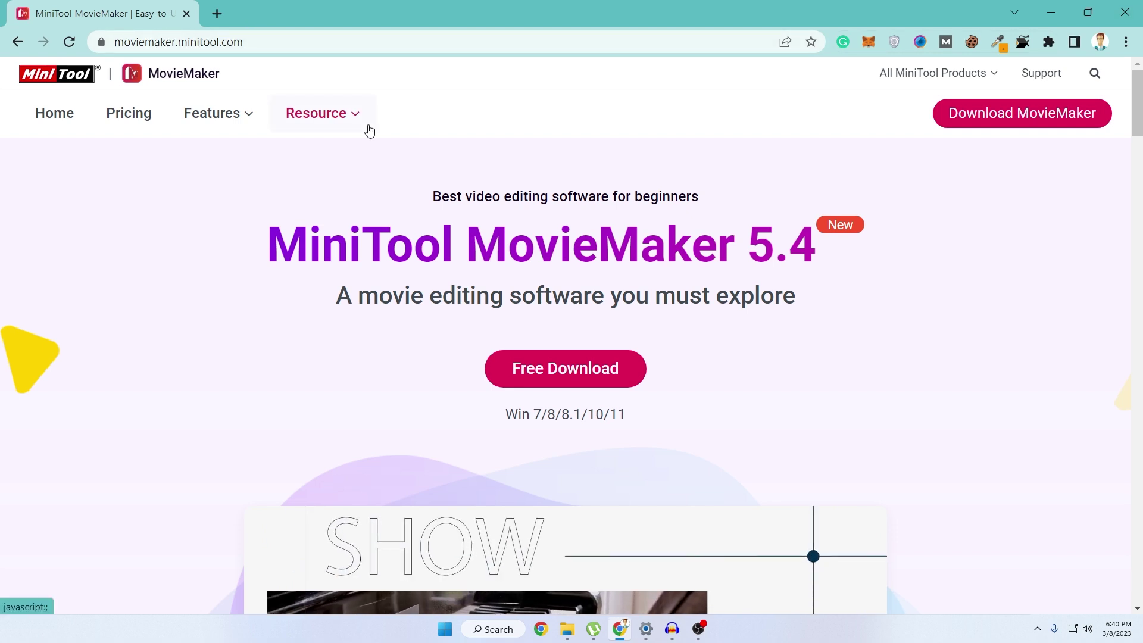
- Look through the feature overview on the MiniTool MovieMaker product page and return to its download section
mouse_move(1138, 95)
left_mouse_down()
mouse_move(1140, 109)
mouse_move(1139, 77)
left_mouse_up()
scroll(774, 279, "down", 5)
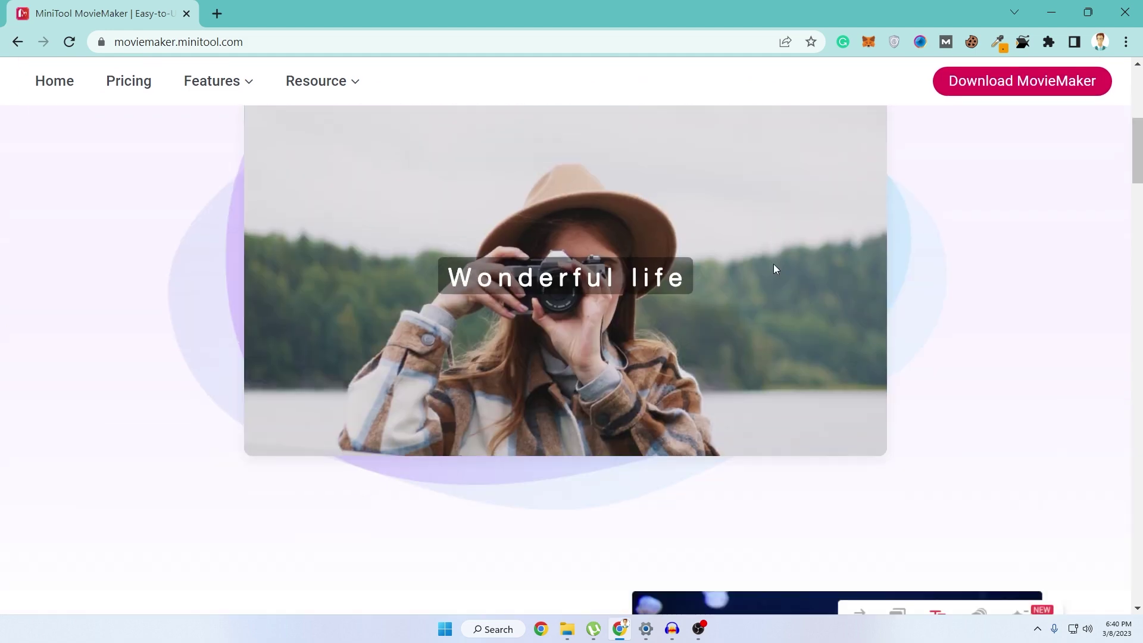
scroll(614, 440, "down", 6)
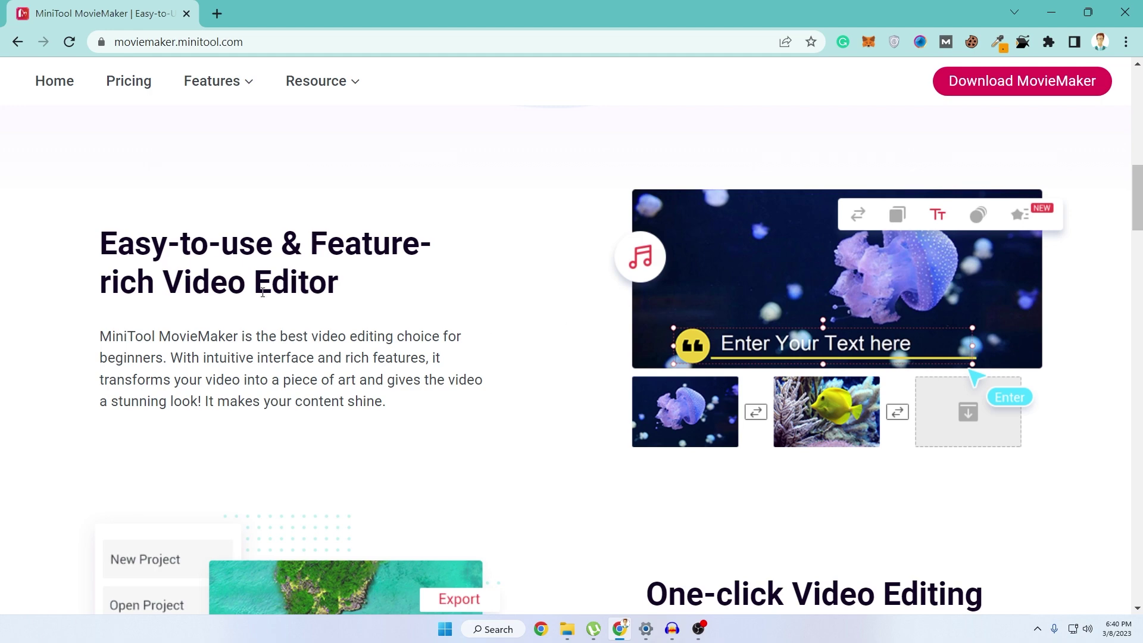
scroll(727, 403, "down", 12)
scroll(752, 393, "up", 7)
scroll(751, 391, "up", 15)
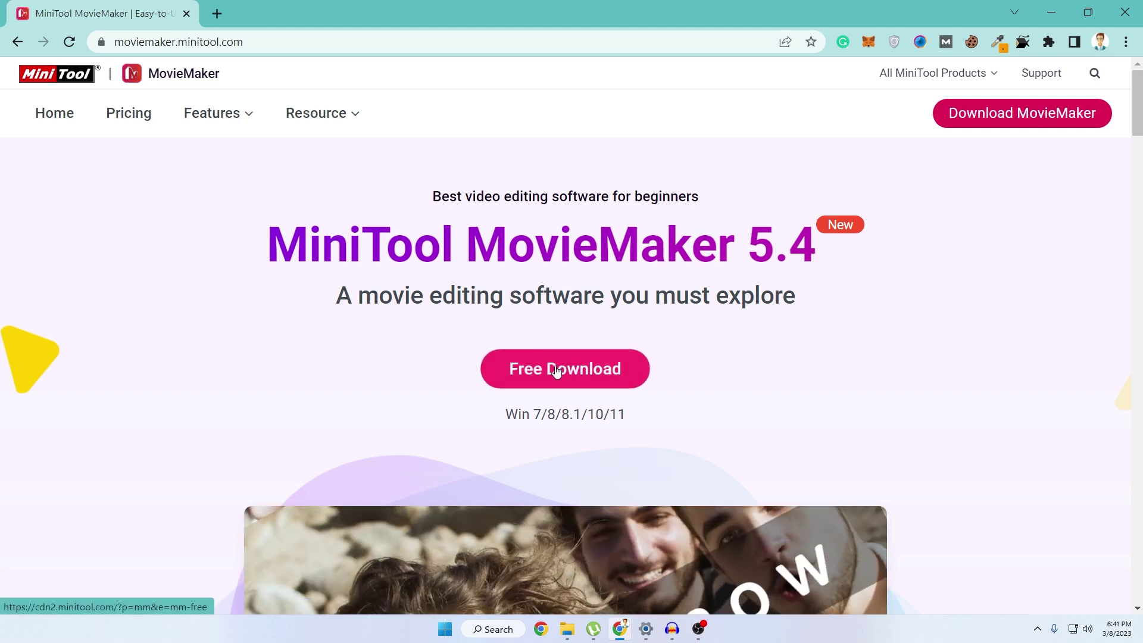
- Install the free edition of MiniTool MovieMaker from its website with the default installation options and start it
left_click(557, 371)
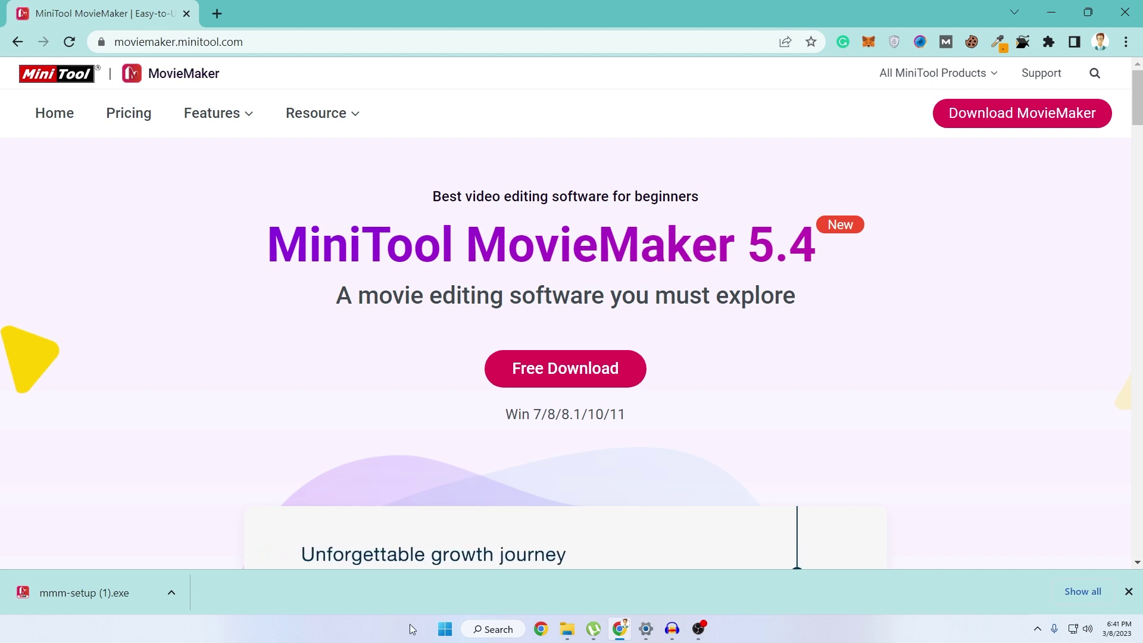
left_click(104, 583)
left_click(607, 325)
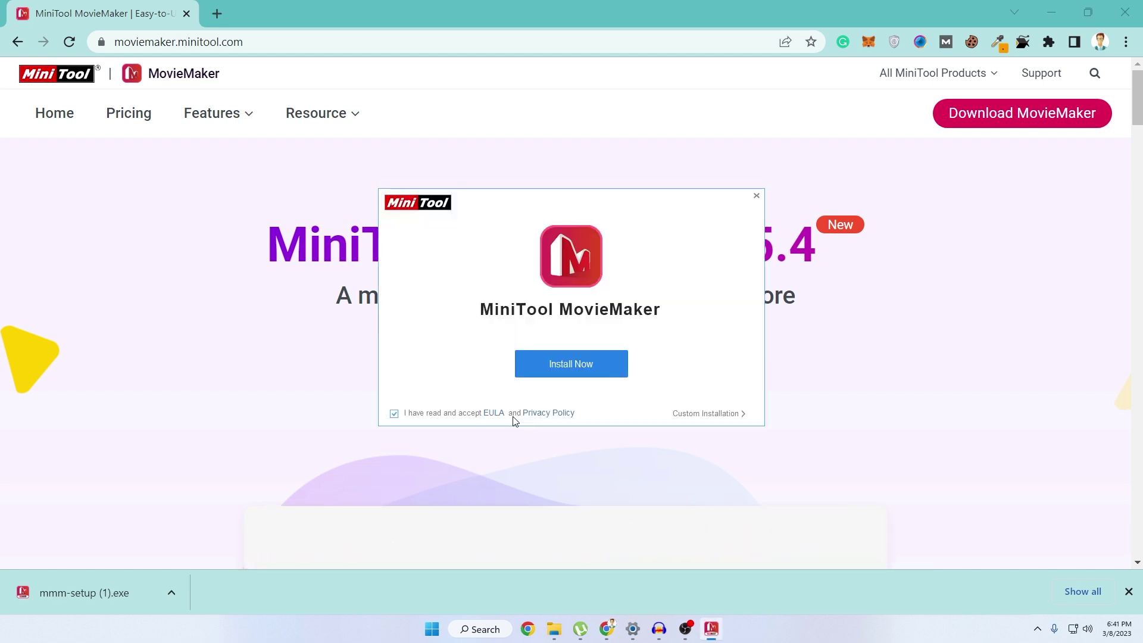
left_click(580, 370)
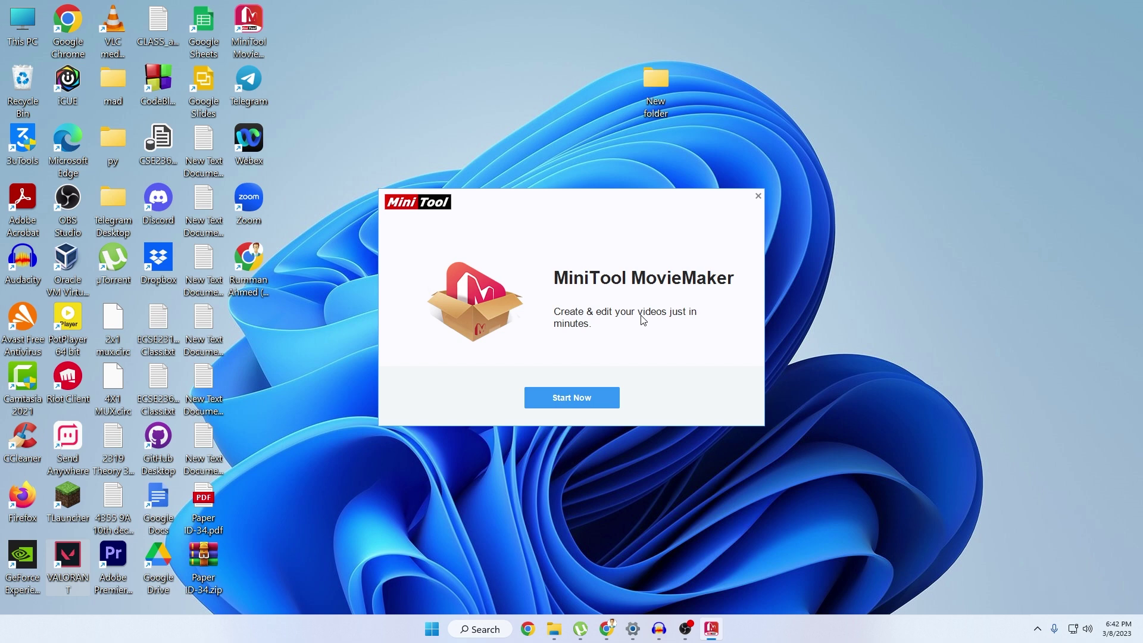
left_click(569, 400)
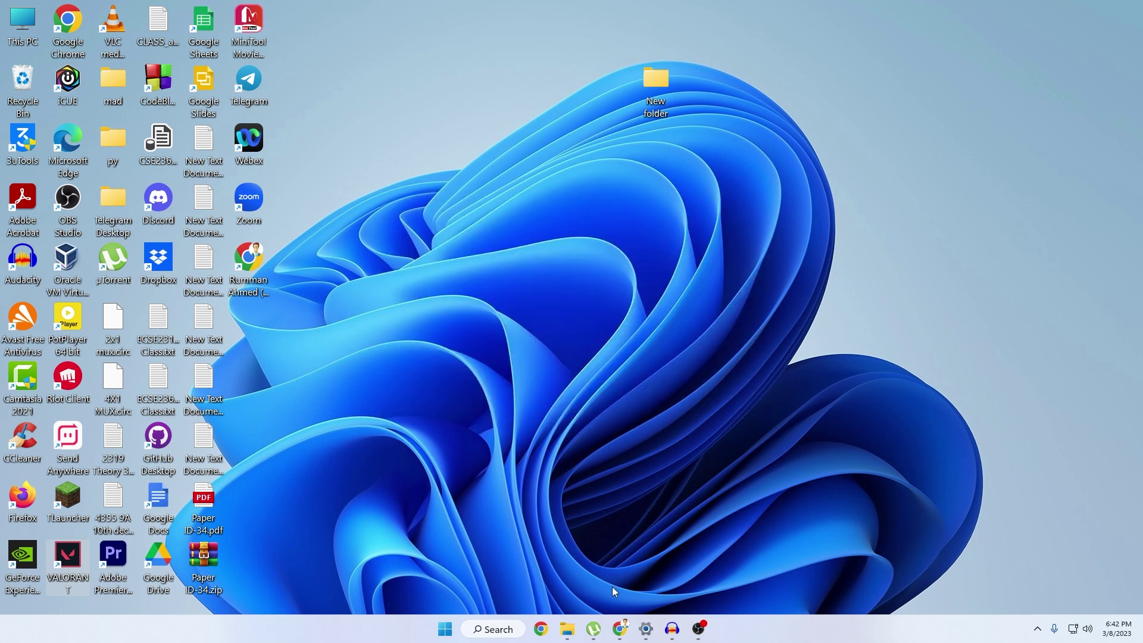
- Switch to Chrome and review the Free Edition's export resolution, watermark and video length terms on the post-installation page
left_click(621, 629)
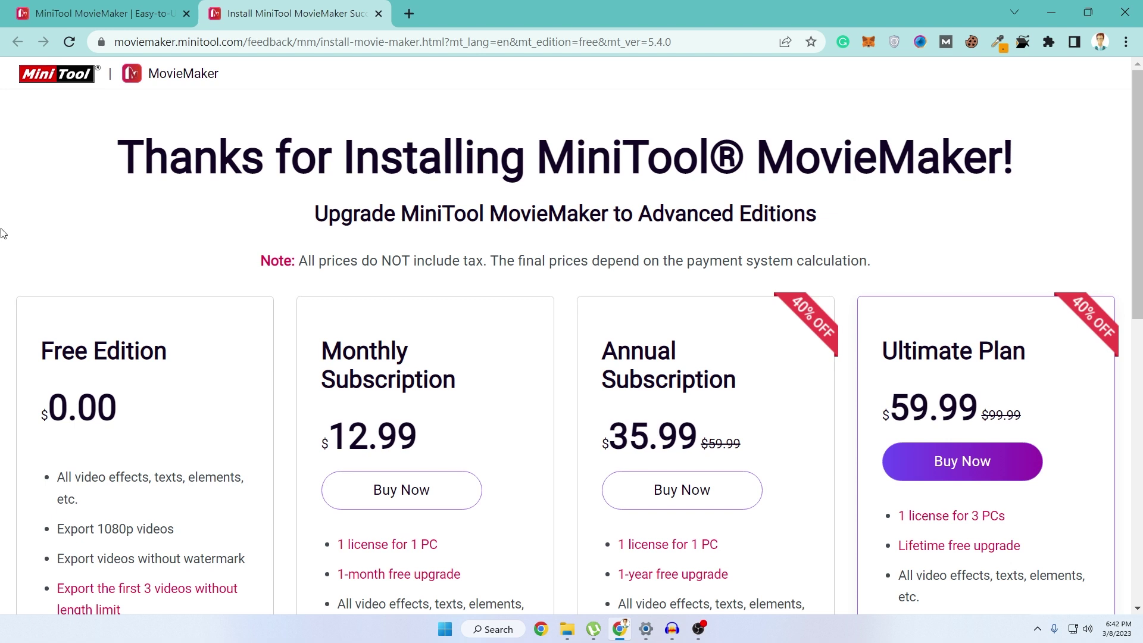
scroll(88, 352, "down", 1)
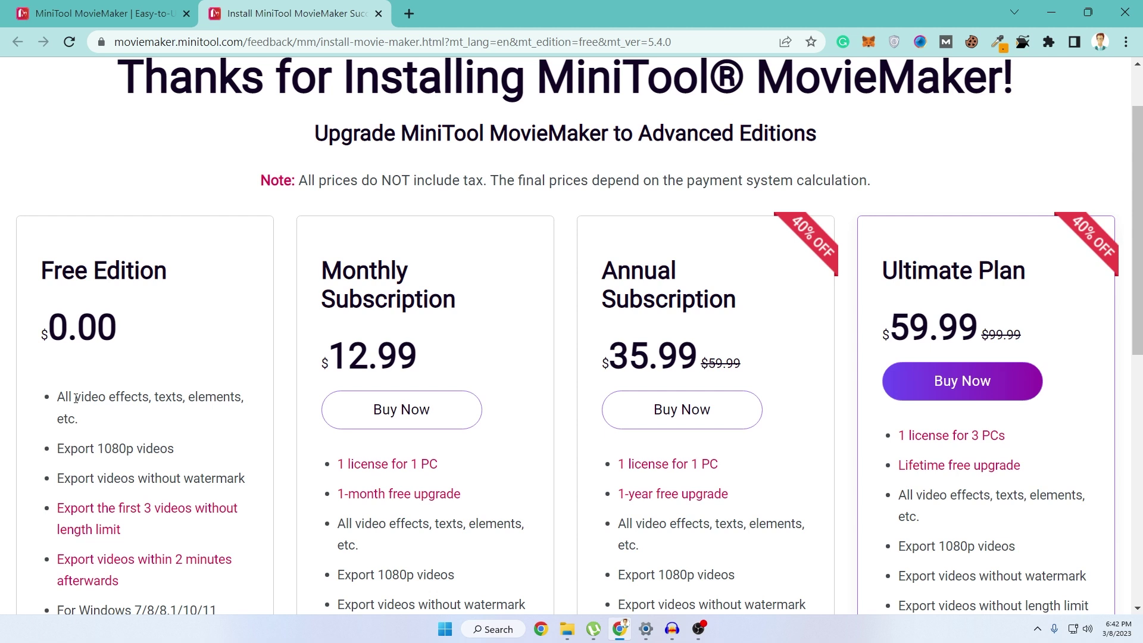
left_click_drag(98, 448, 134, 444)
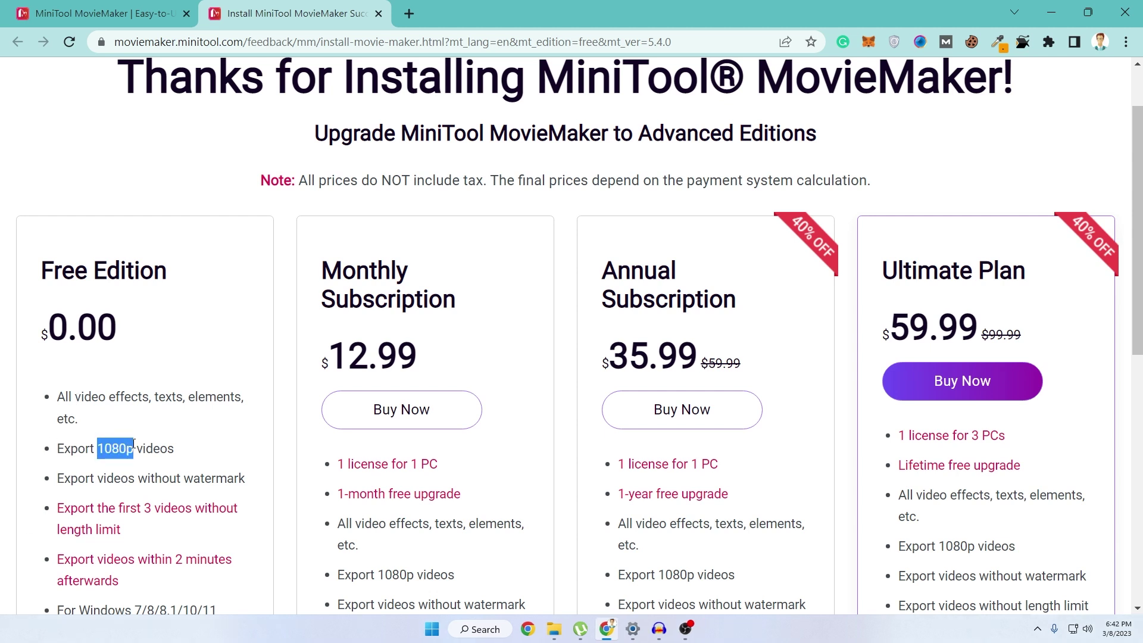
left_click(162, 459)
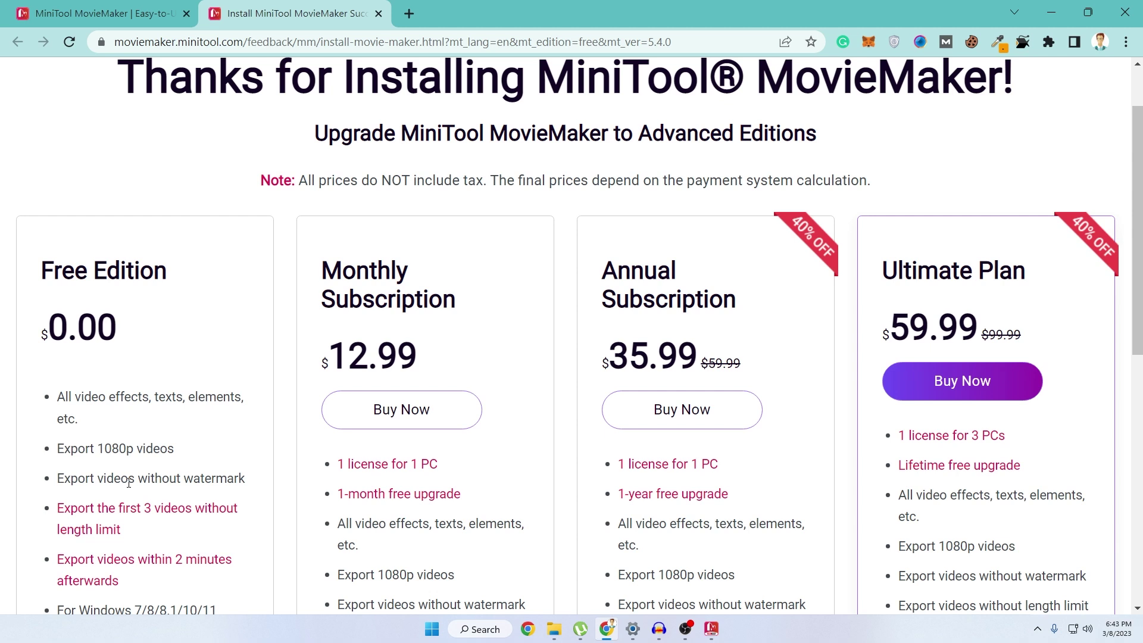
left_click_drag(129, 483, 189, 476)
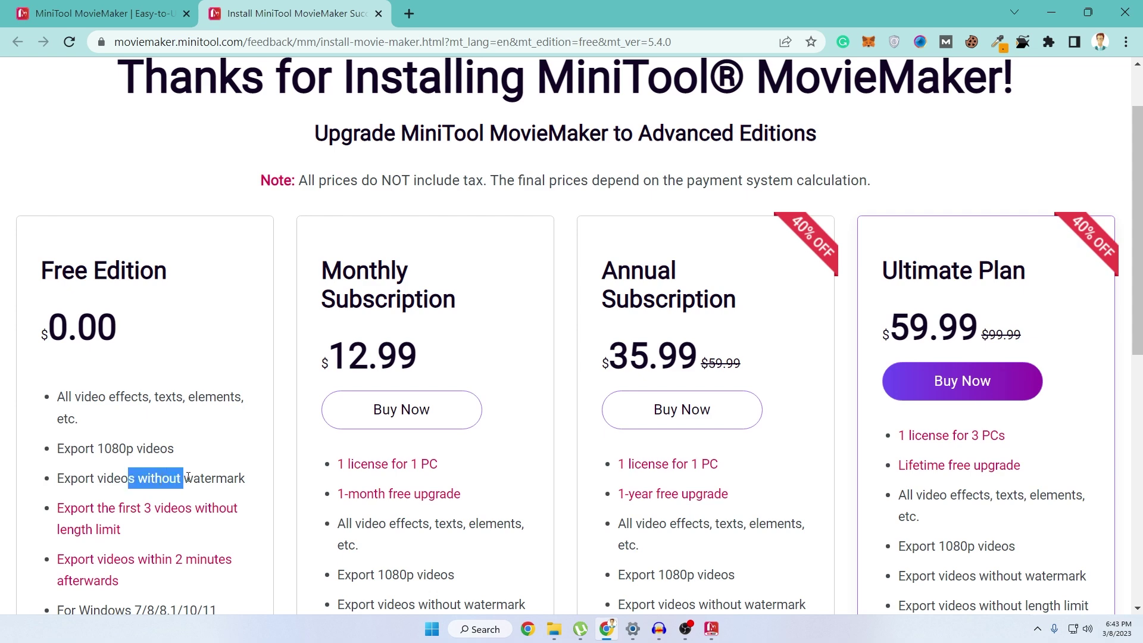
left_click(188, 478)
scroll(190, 470, "down", 3)
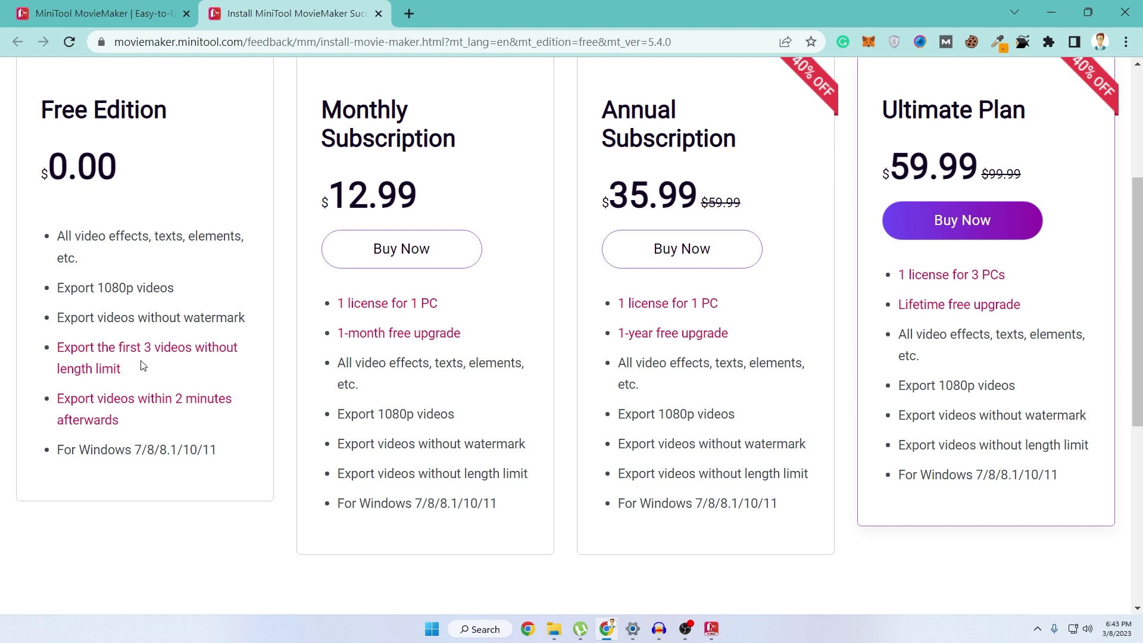
left_click_drag(178, 399, 228, 399)
left_click(141, 456)
scroll(280, 346, "up", 1)
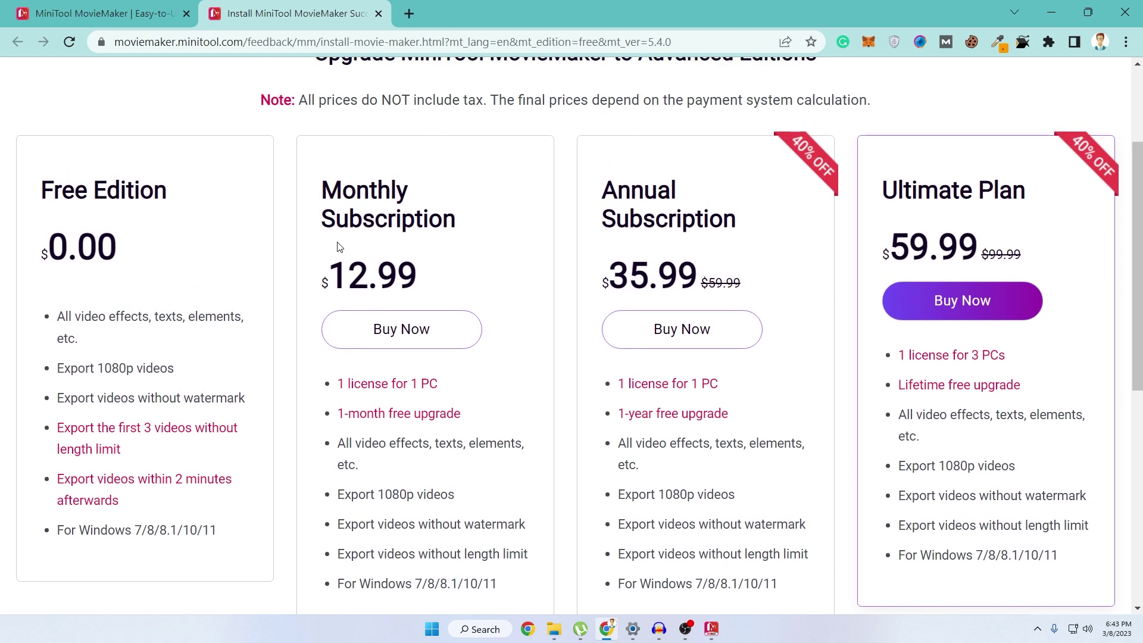
- Review the Monthly Subscription's price, upgrade period and export length terms
left_click_drag(338, 282, 399, 282)
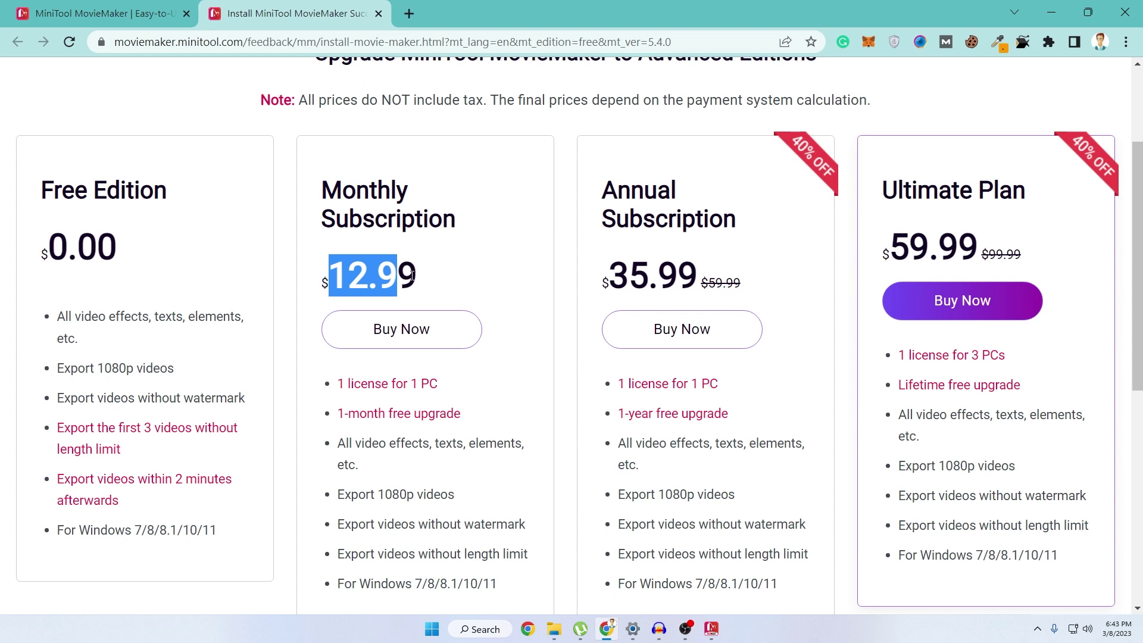
left_click(409, 276)
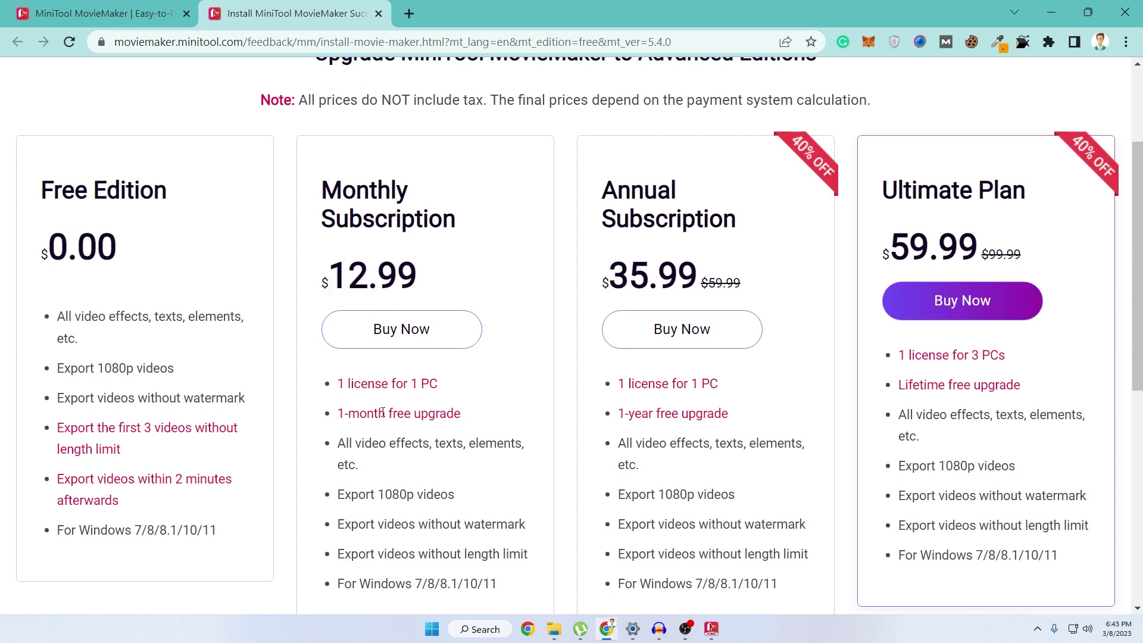
left_click_drag(378, 416, 447, 415)
left_click(446, 416)
scroll(454, 440, "down", 3)
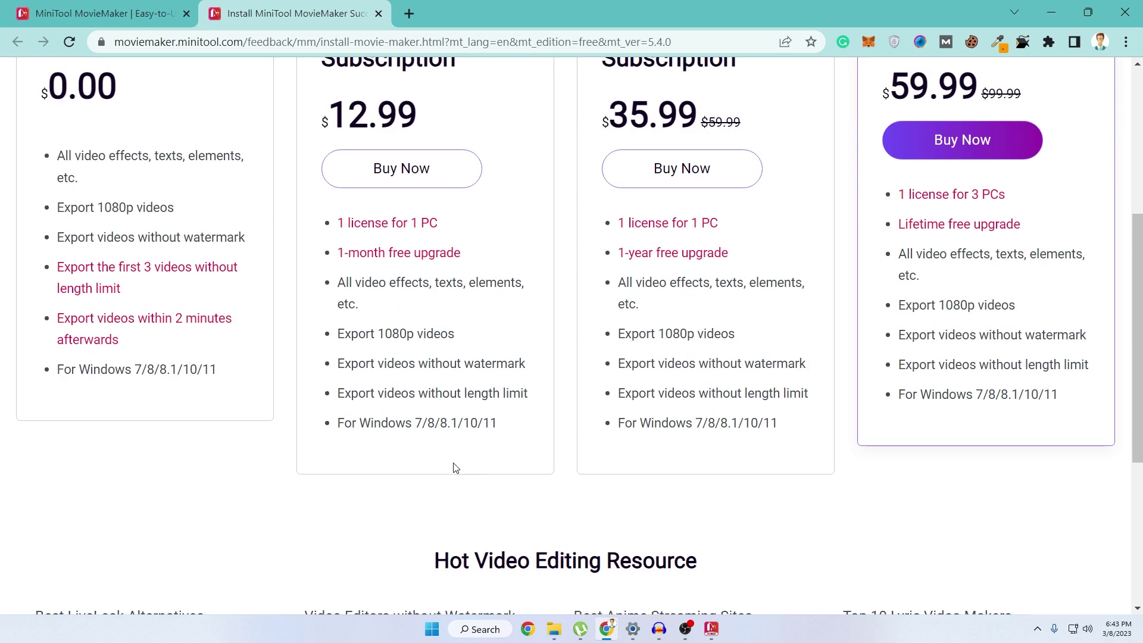
left_click_drag(357, 394, 475, 394)
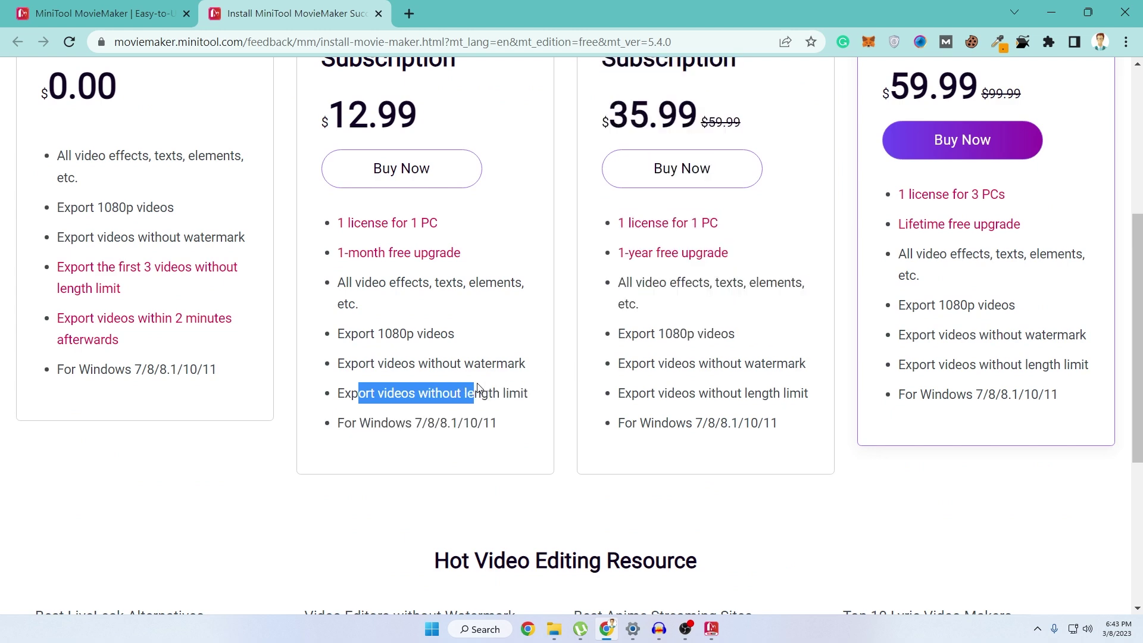
left_click(497, 396)
scroll(499, 397, "up", 3)
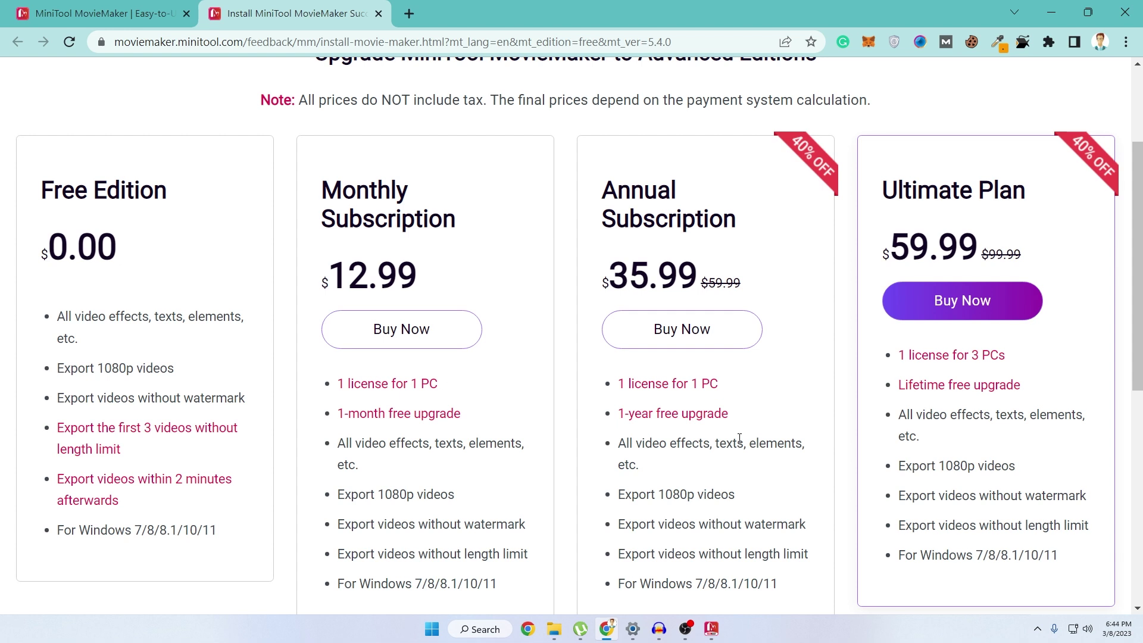
- Compare the licence terms of the Annual Subscription with the Ultimate Plan
left_click_drag(625, 384, 703, 381)
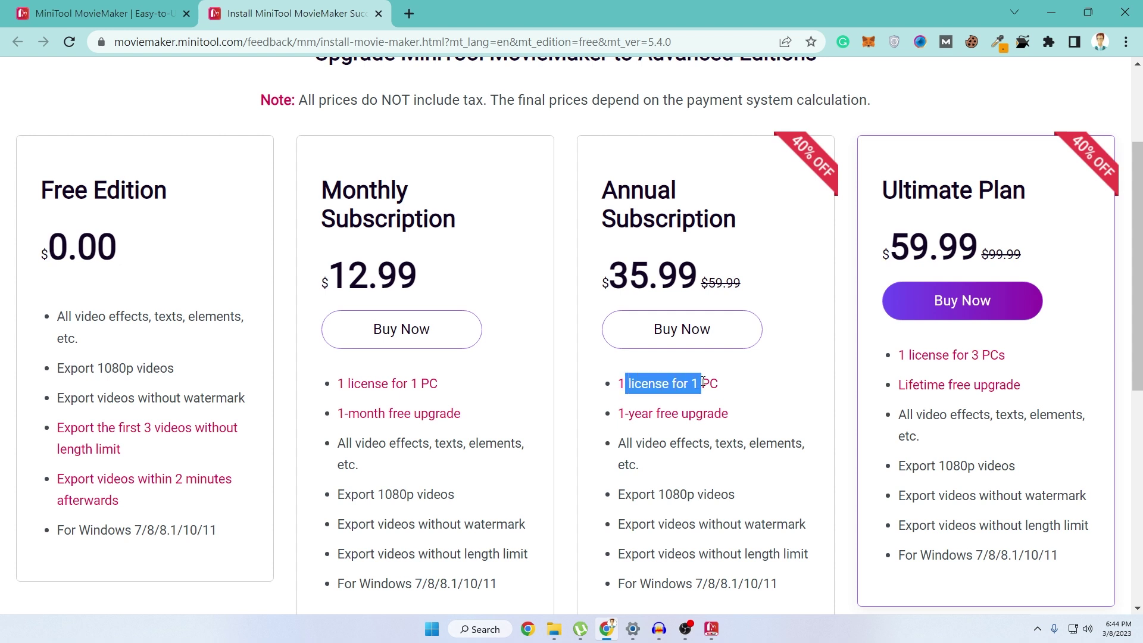
left_click(639, 417)
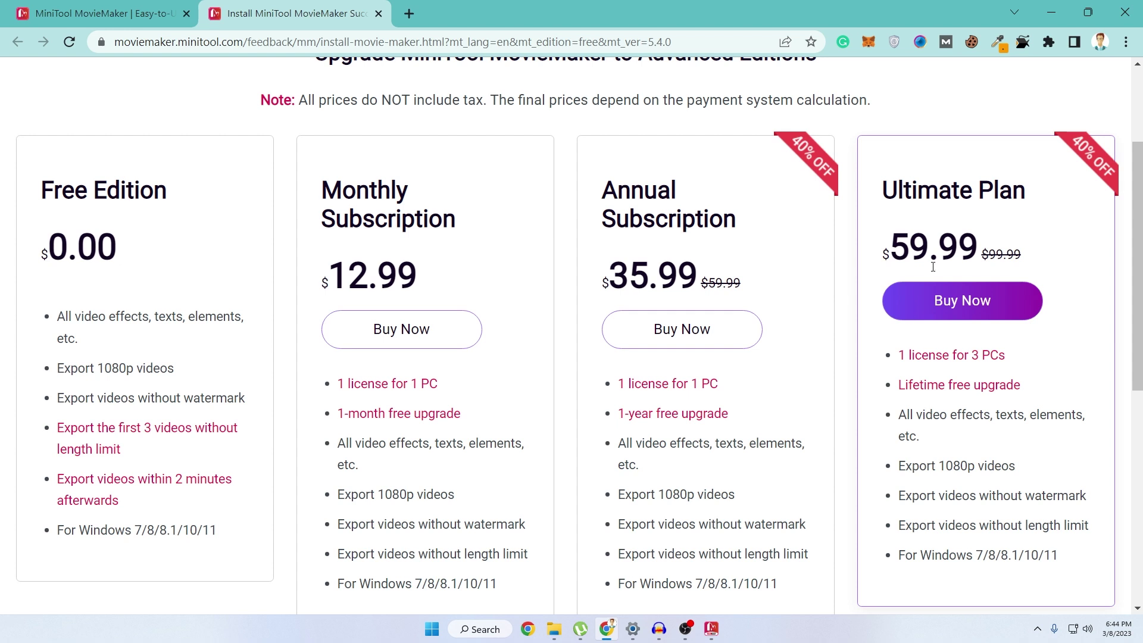
left_click_drag(939, 191, 969, 191)
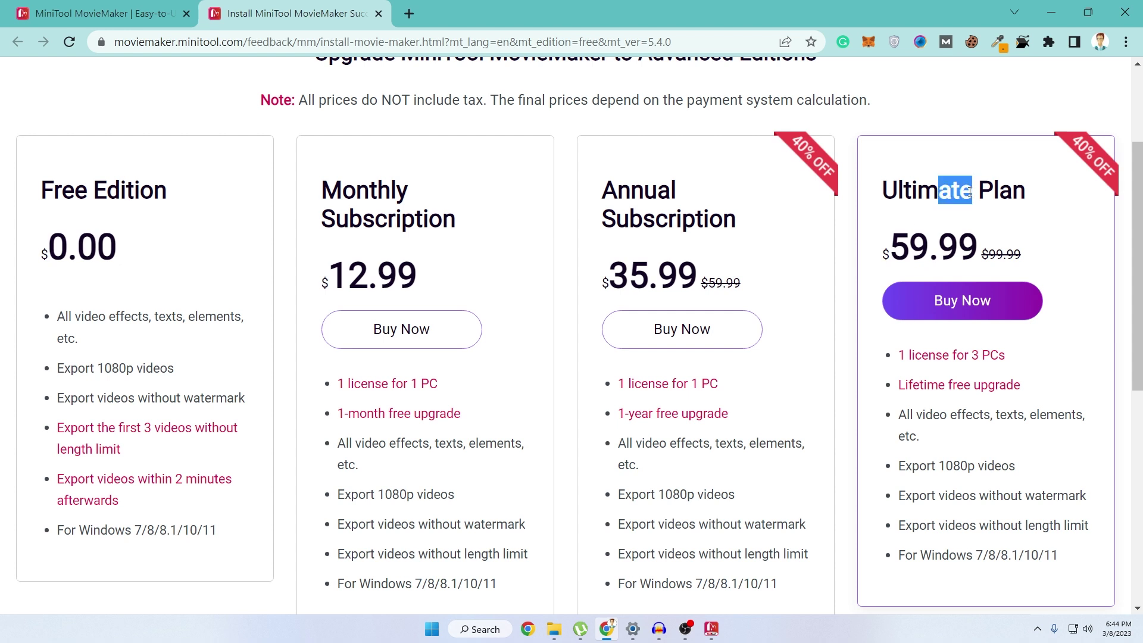
left_click(1010, 256)
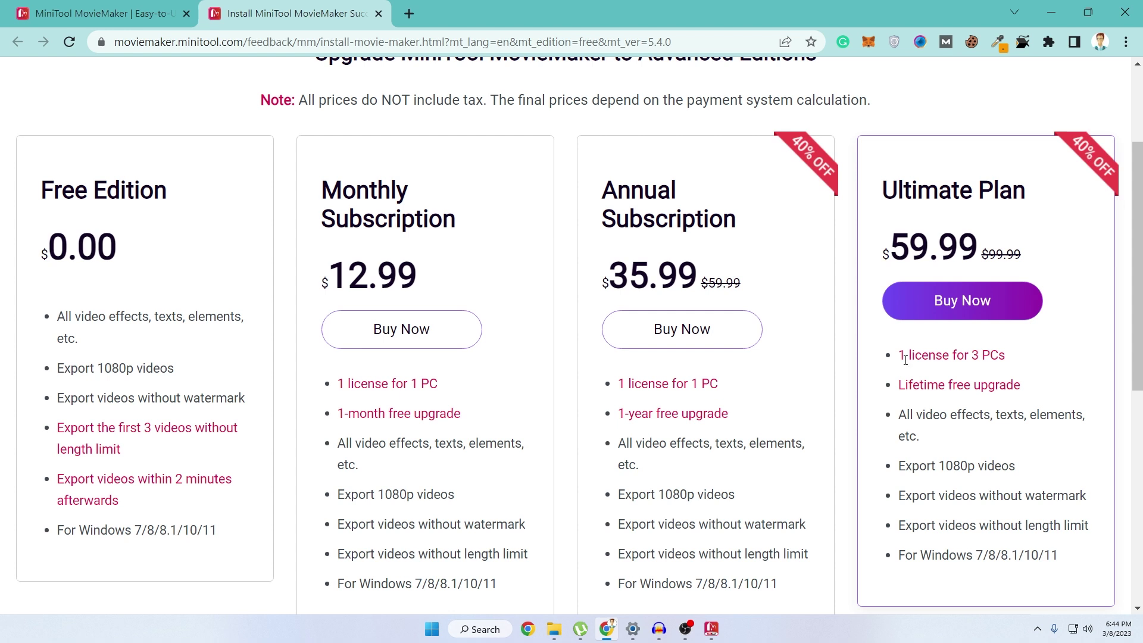
scroll(905, 360, "down", 1)
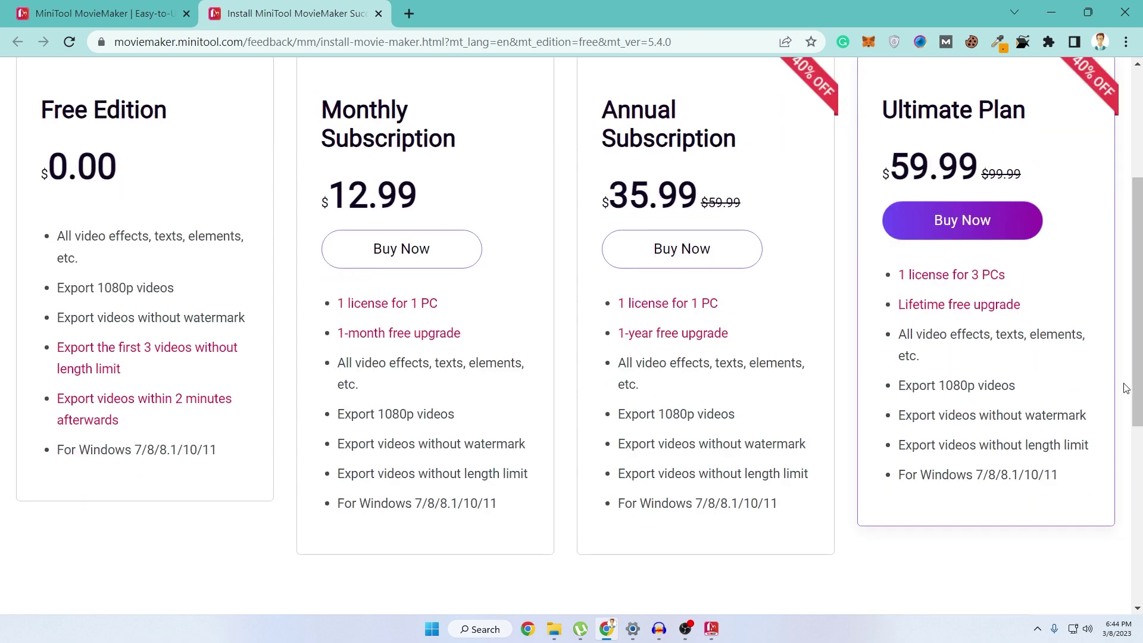
- Switch to MiniTool MovieMaker and dismiss the project start window to reach the empty editor
left_click(1052, 8)
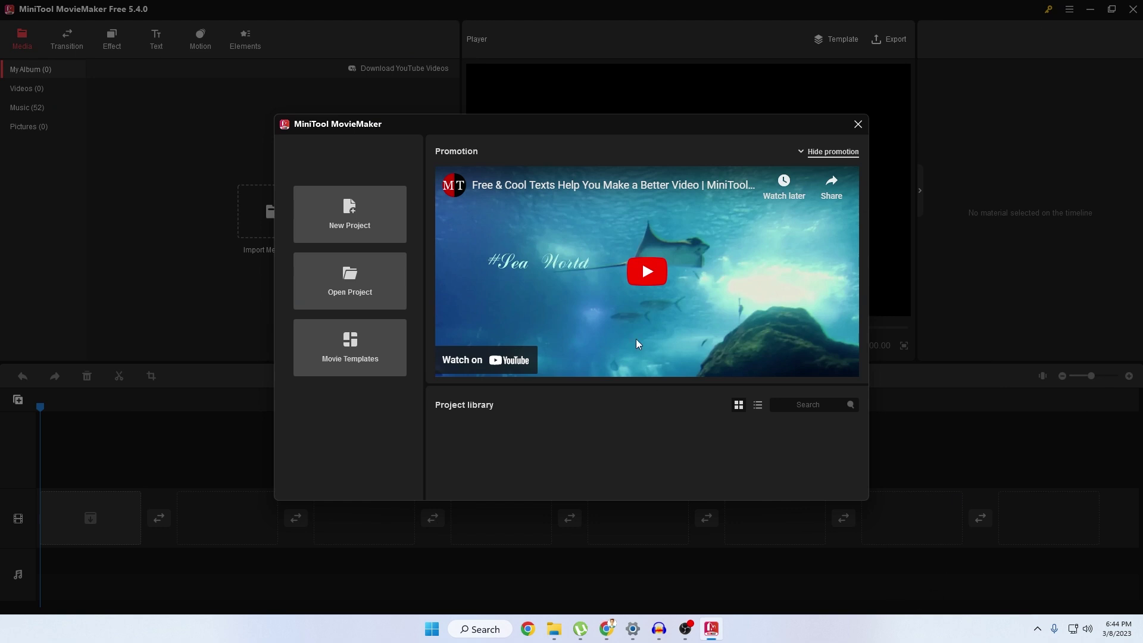
left_click(856, 130)
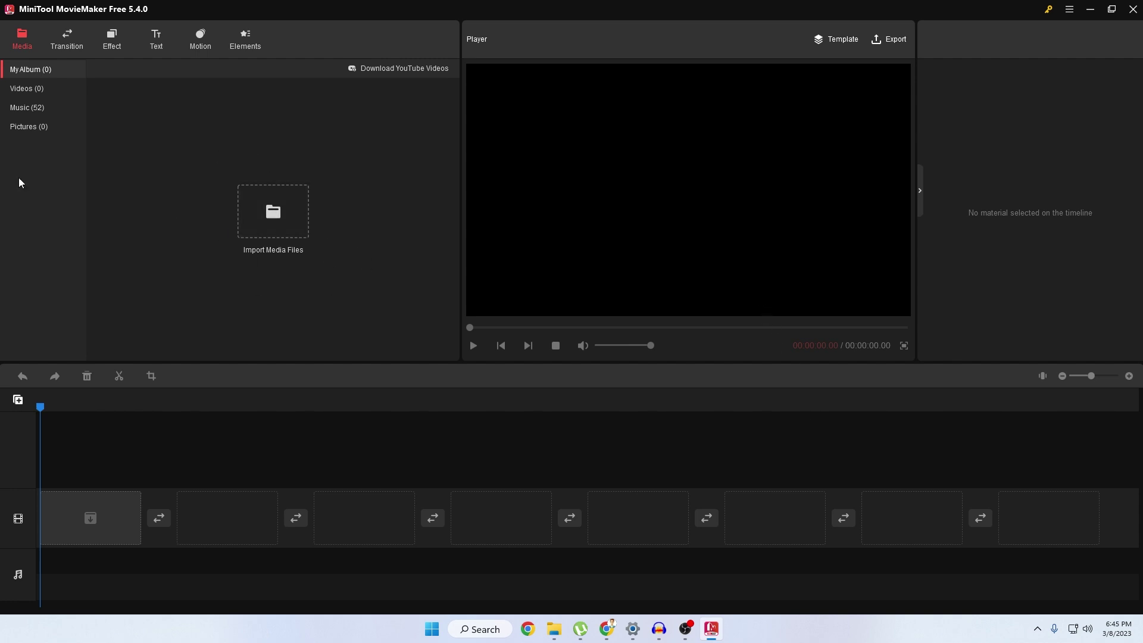
- Browse the available transitions and the filter effects in the editor's libraries
left_click(69, 45)
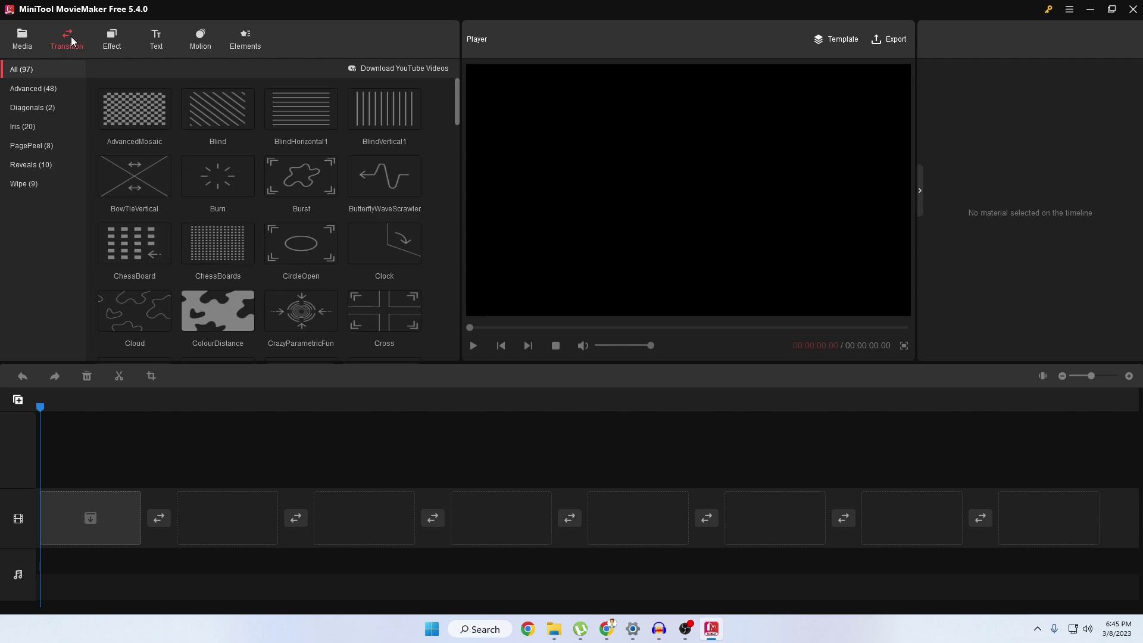
scroll(448, 105, "down", 8)
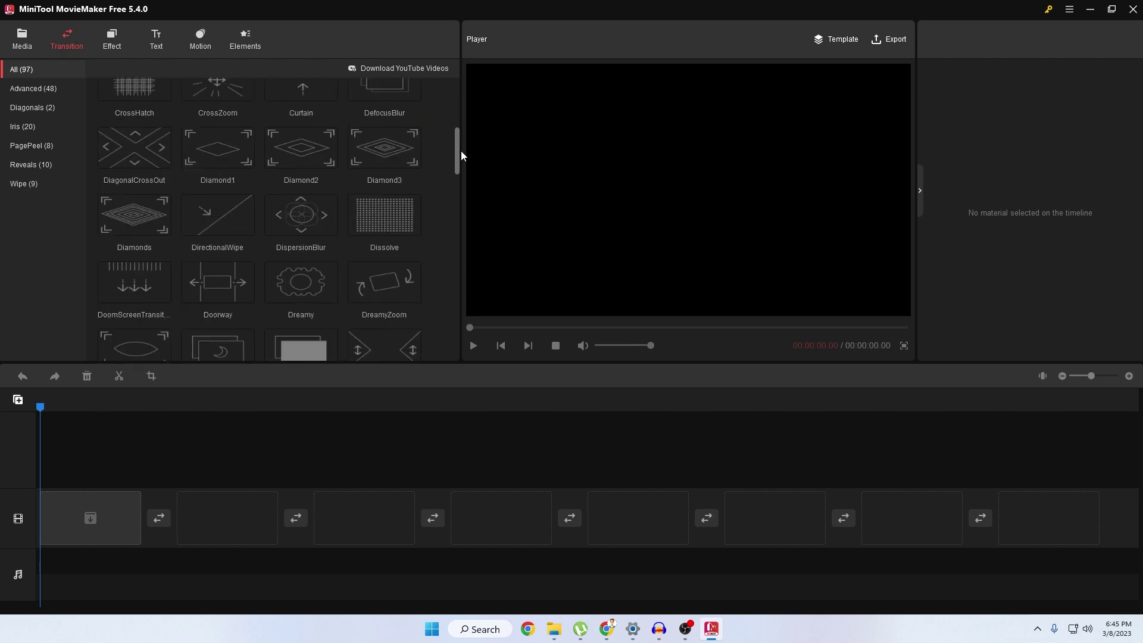
left_click(113, 44)
left_click_drag(458, 116, 456, 185)
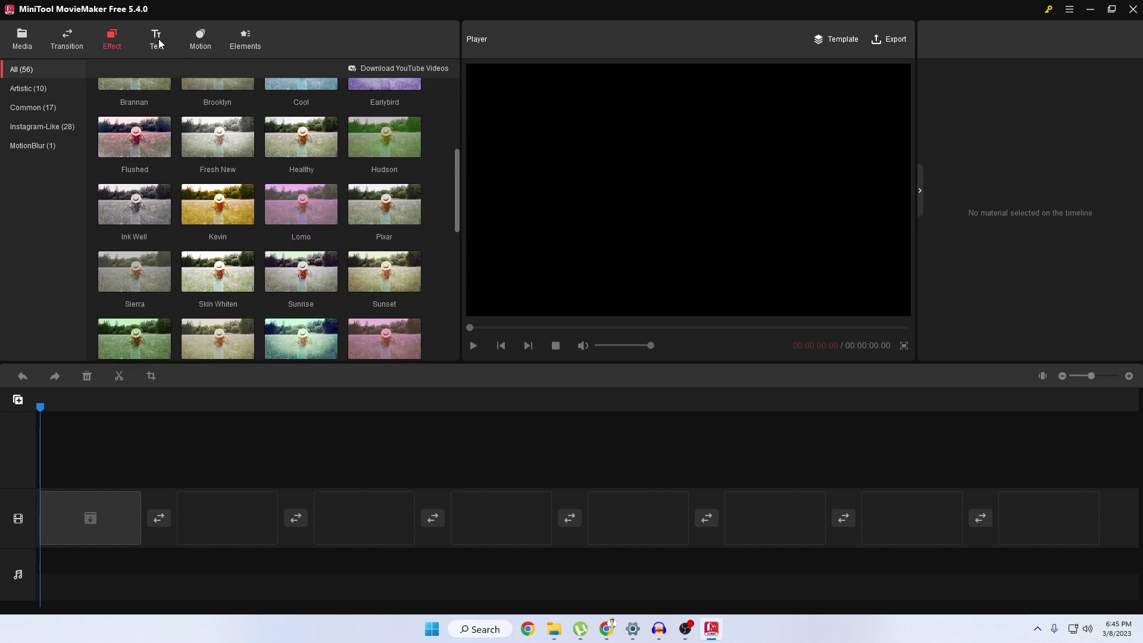
- Browse the text library's caption, credits and title templates, then go back to the first captions
left_click(158, 40)
left_click_drag(457, 112, 445, 227)
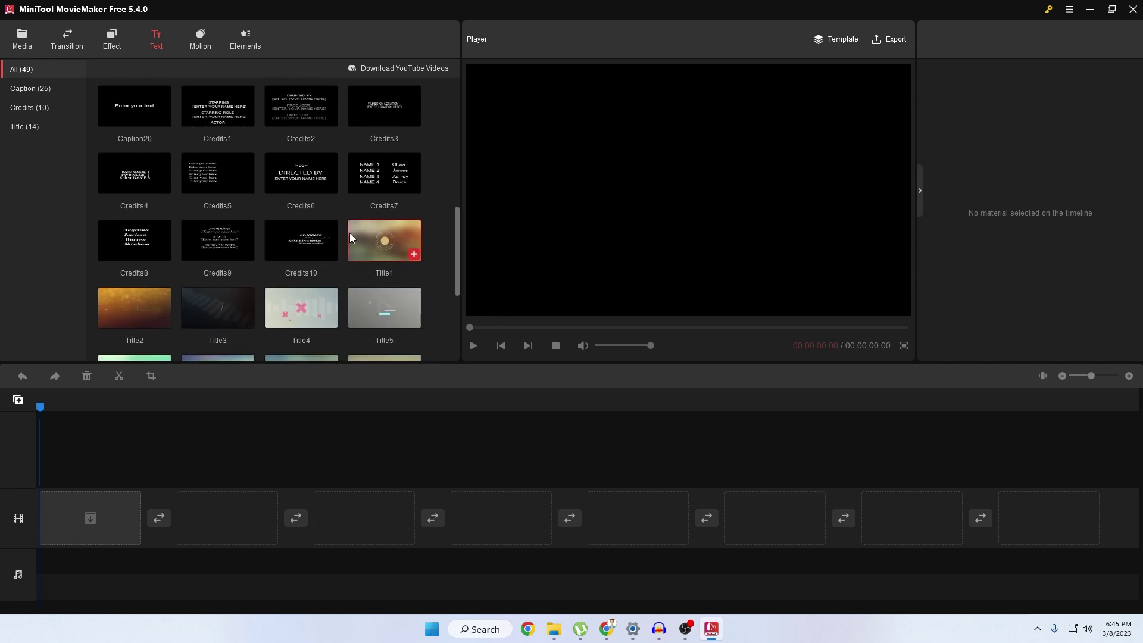
scroll(438, 204, "up", 1)
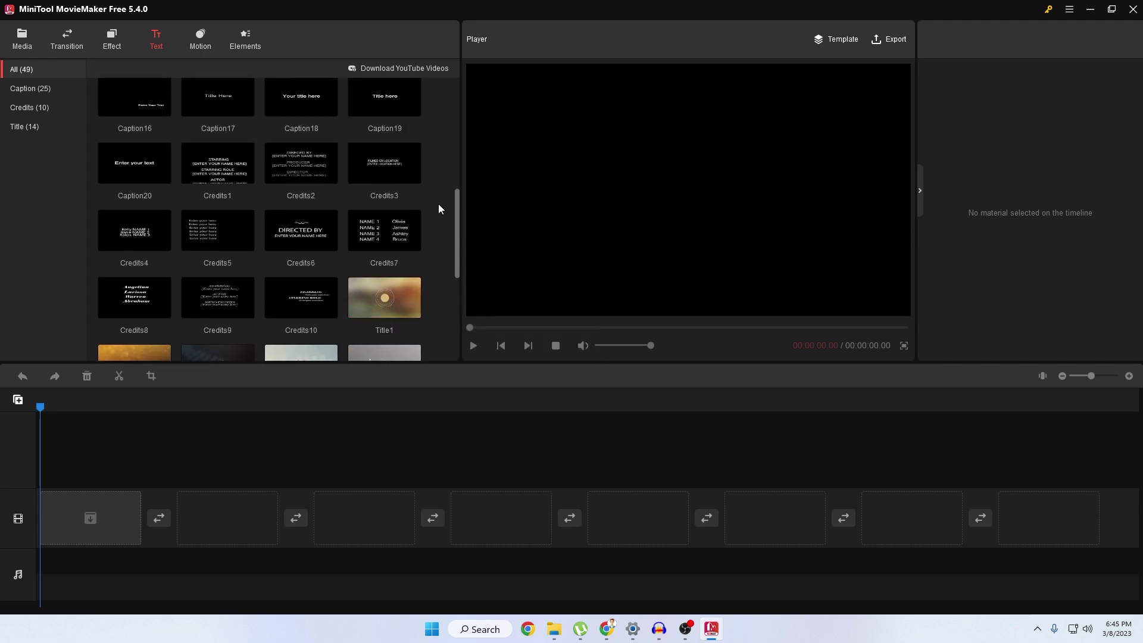
left_click_drag(455, 202, 455, 58)
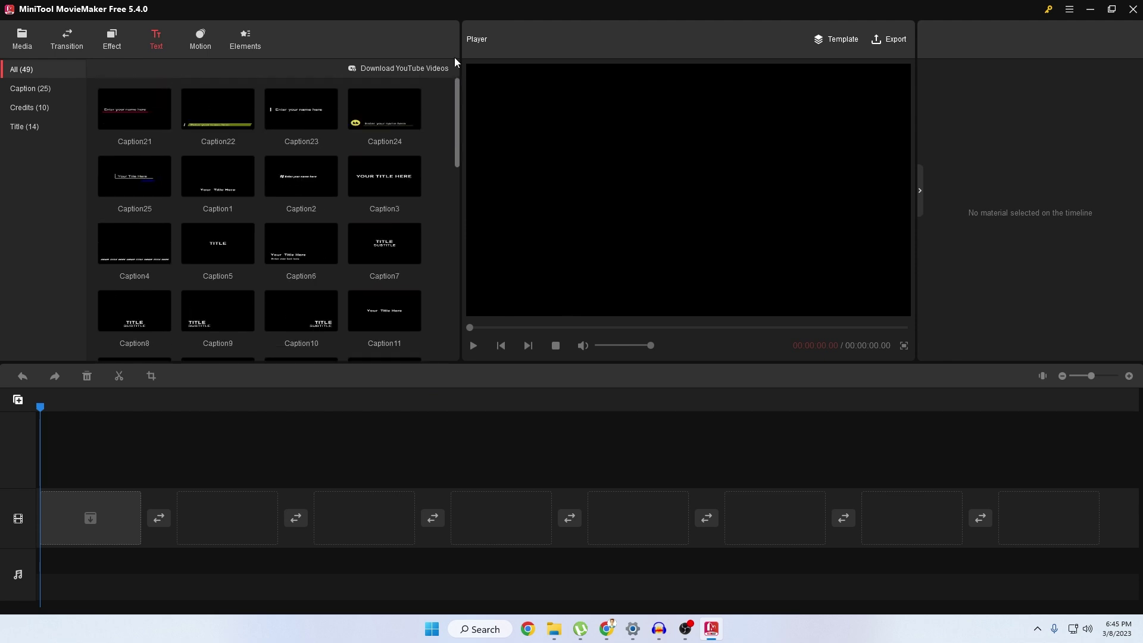
- Examine the motion presets and the elements collection, and return to the empty media library
left_click(203, 43)
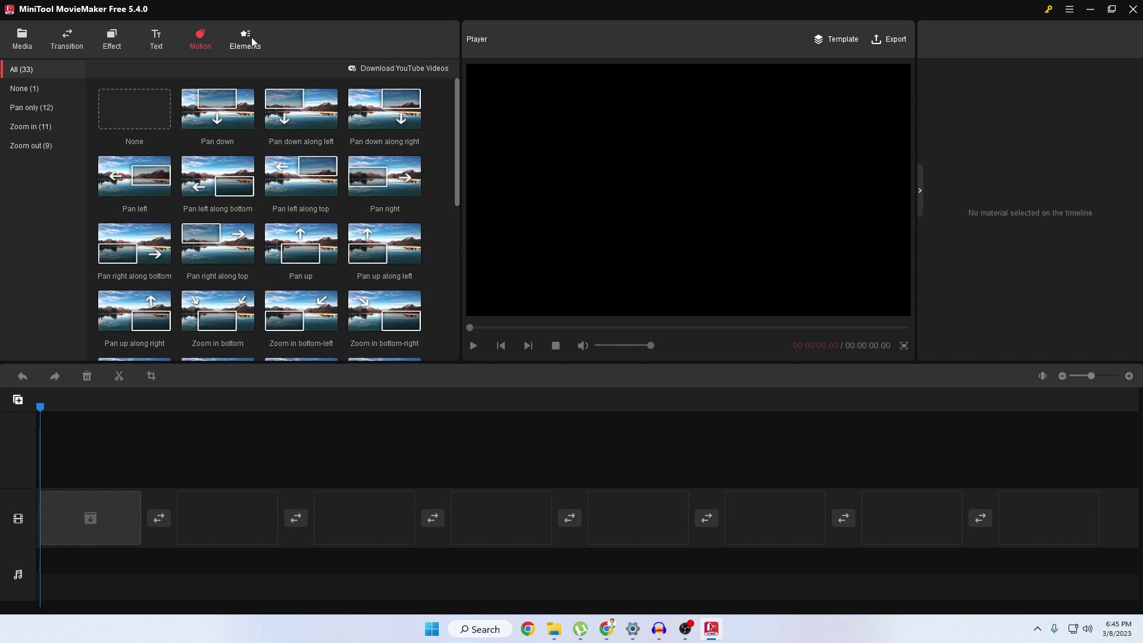
left_click(261, 57)
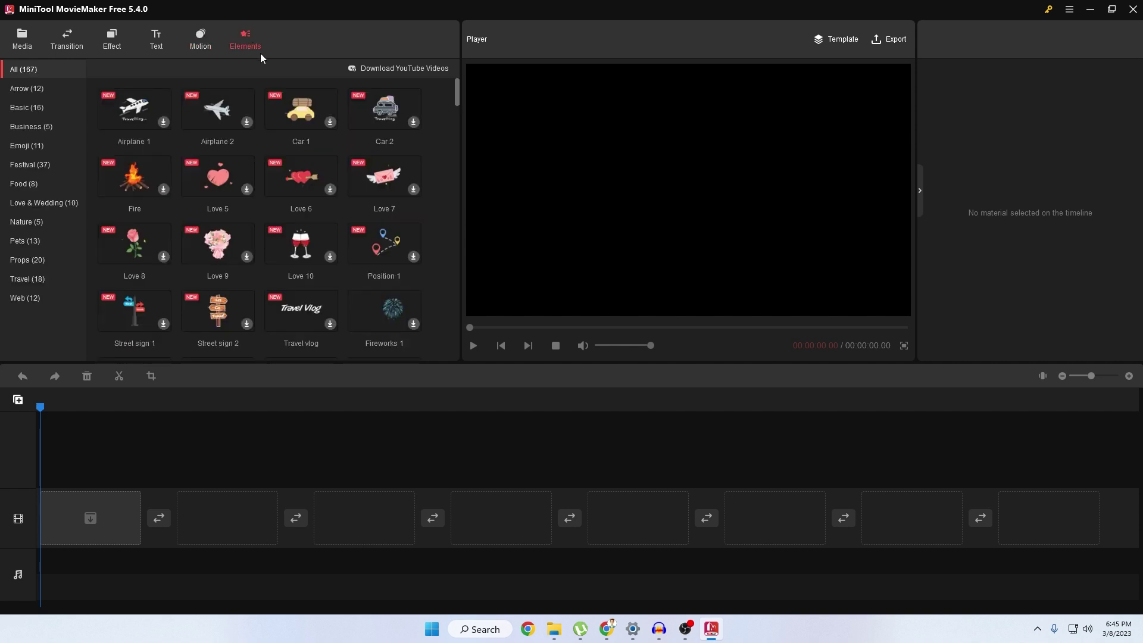
left_click_drag(457, 98, 704, 70)
left_click(15, 42)
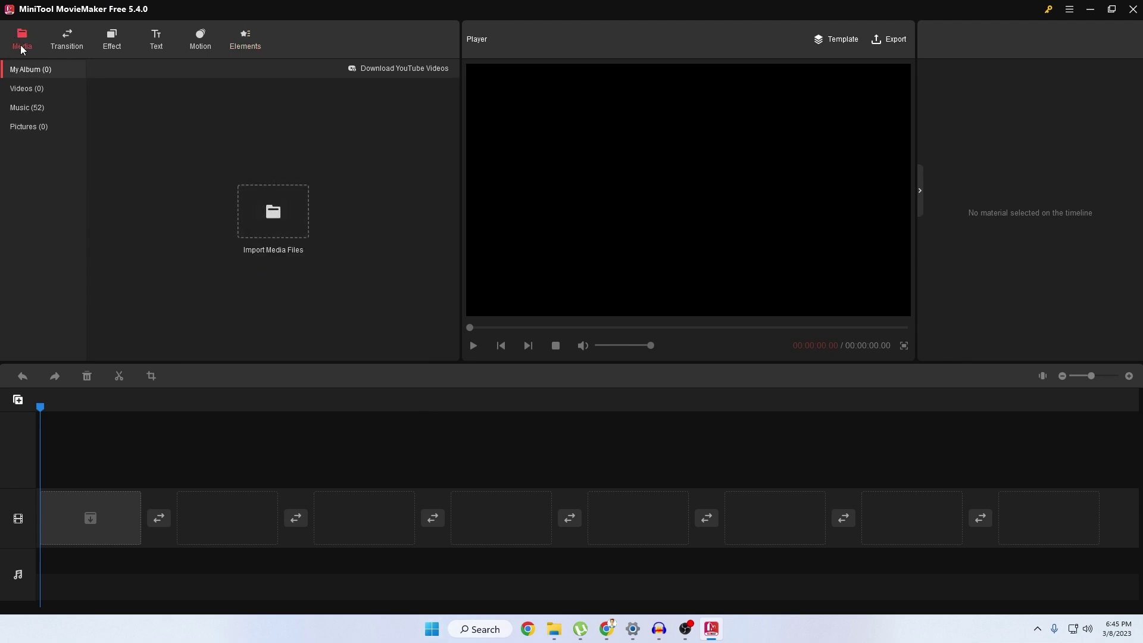
left_click(280, 218)
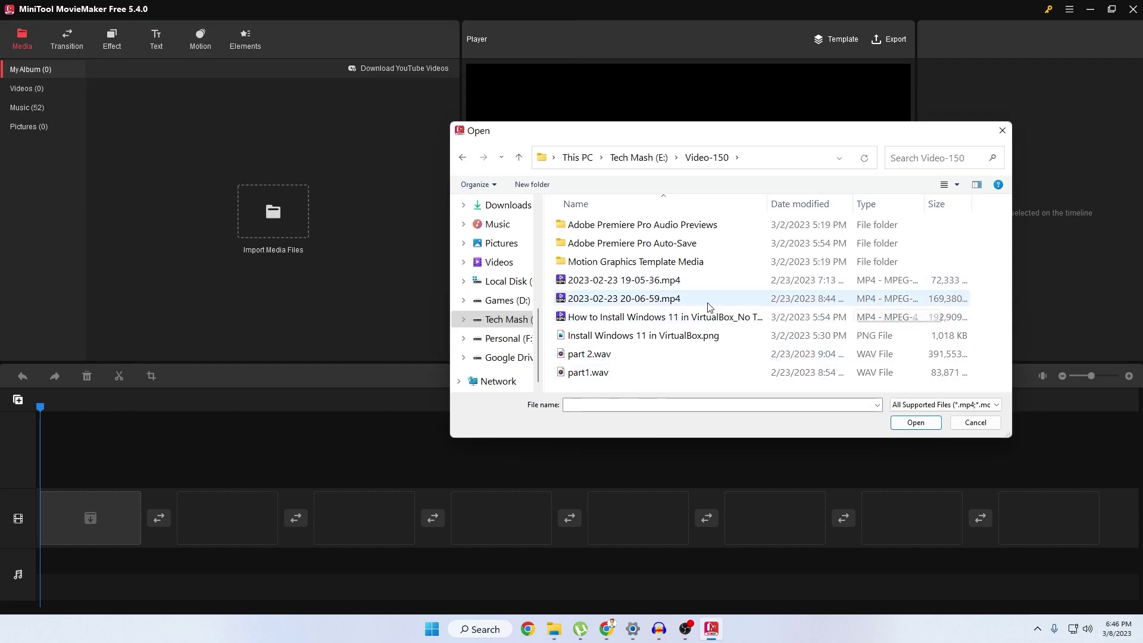
left_click(693, 287)
left_click(684, 299, "ctrl")
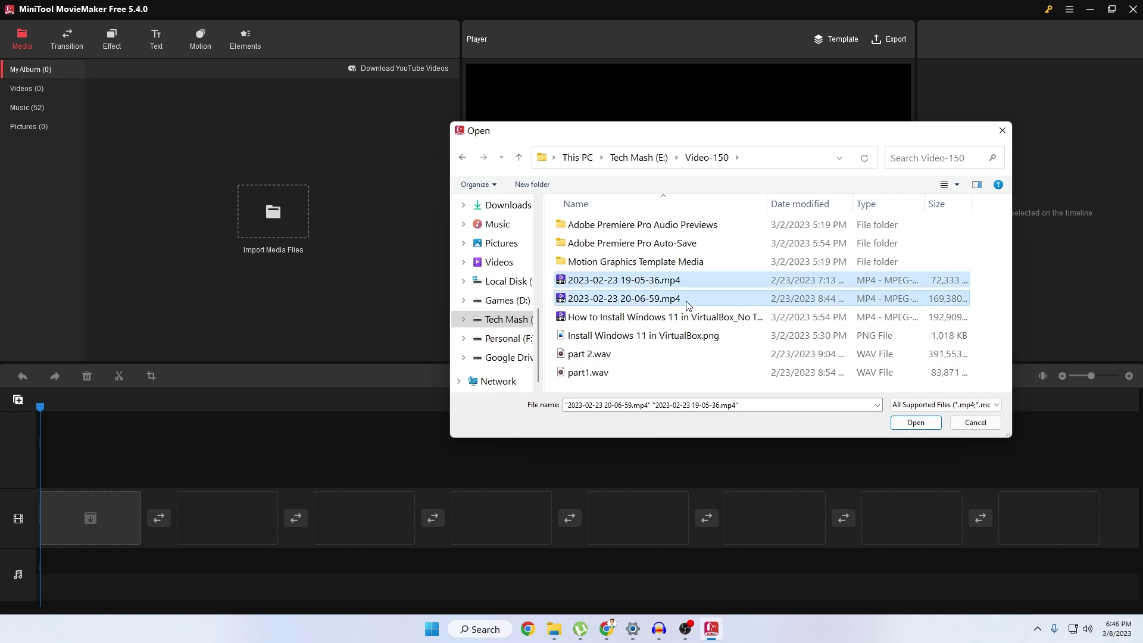
left_click(647, 355, "ctrl")
left_click(641, 375, "ctrl")
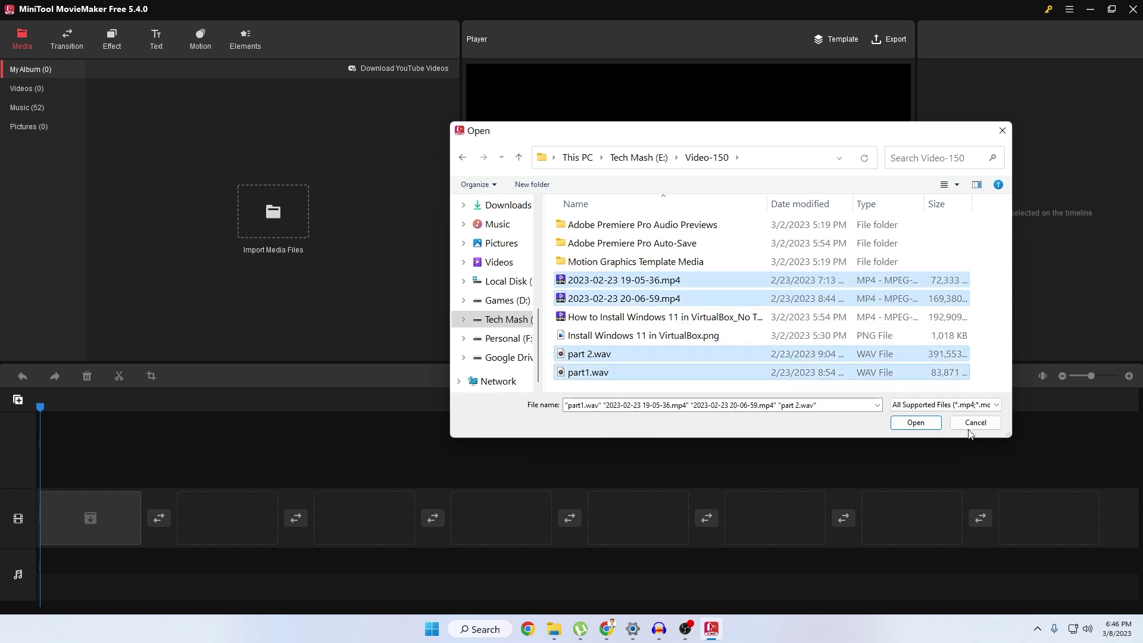
left_click(915, 423)
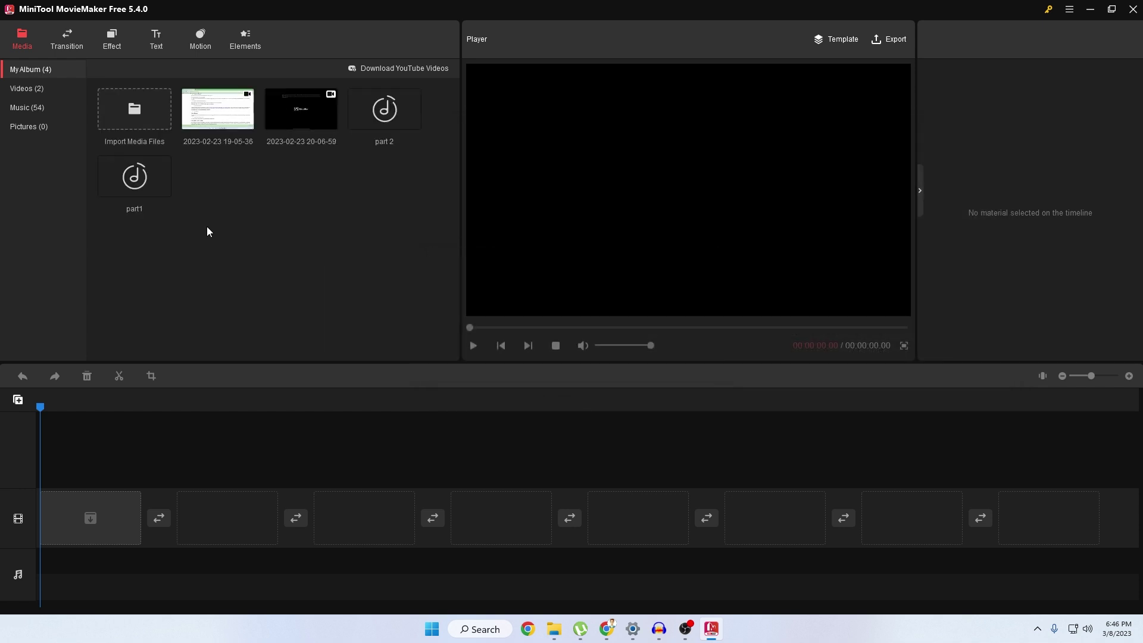
mouse_move(139, 184)
mouse_move(215, 126)
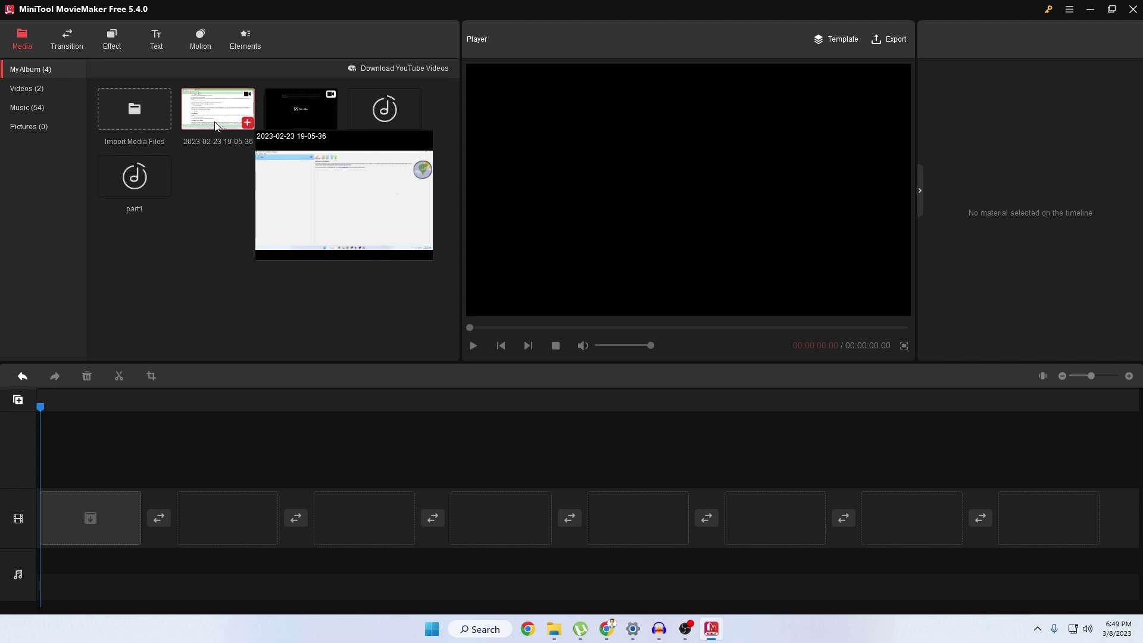
left_click(247, 123)
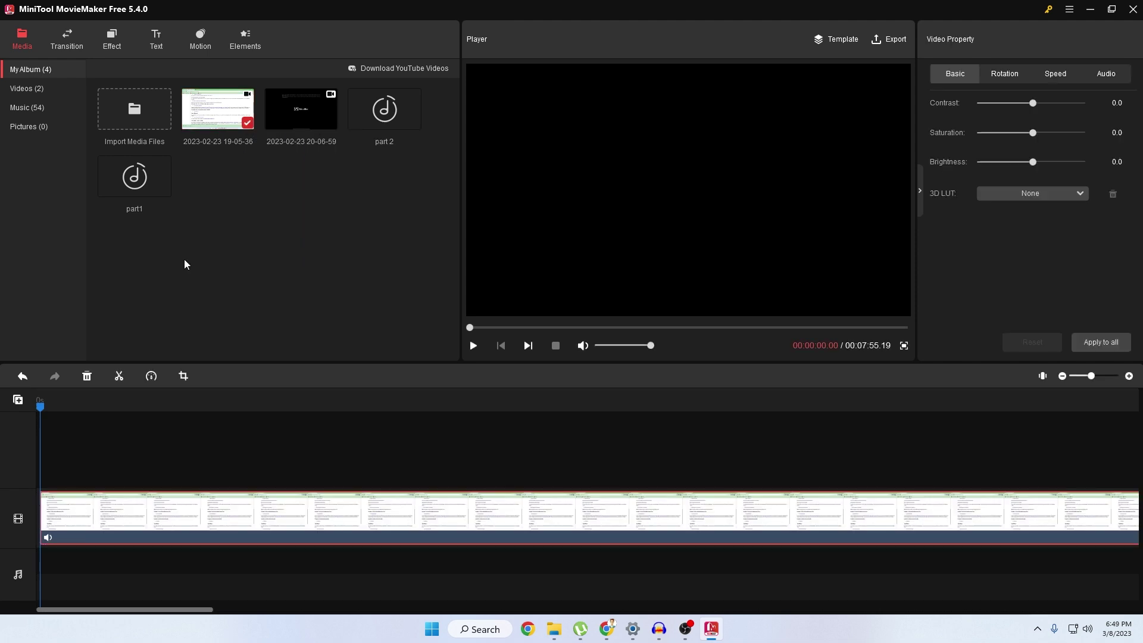
- Split the clip at 00:00:04.09, where the recording-software view ends, and delete the opening piece
left_click_drag(140, 611, 112, 630)
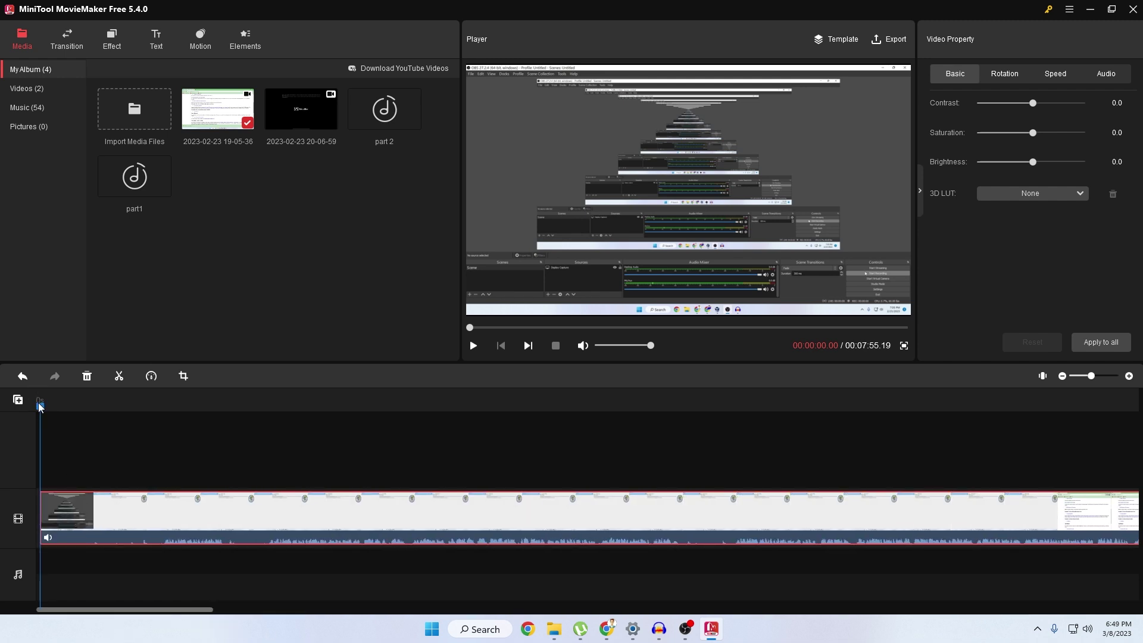
left_click_drag(40, 407, 90, 407)
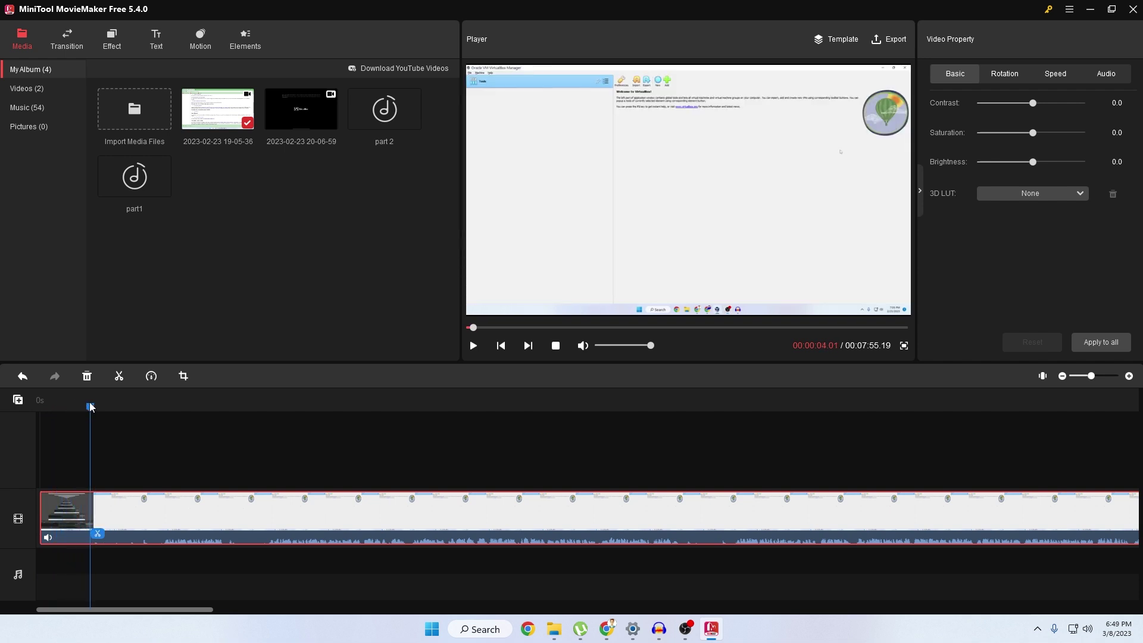
mouse_move(91, 404)
left_mouse_down()
mouse_move(118, 407)
mouse_move(84, 407)
mouse_move(94, 407)
left_mouse_up()
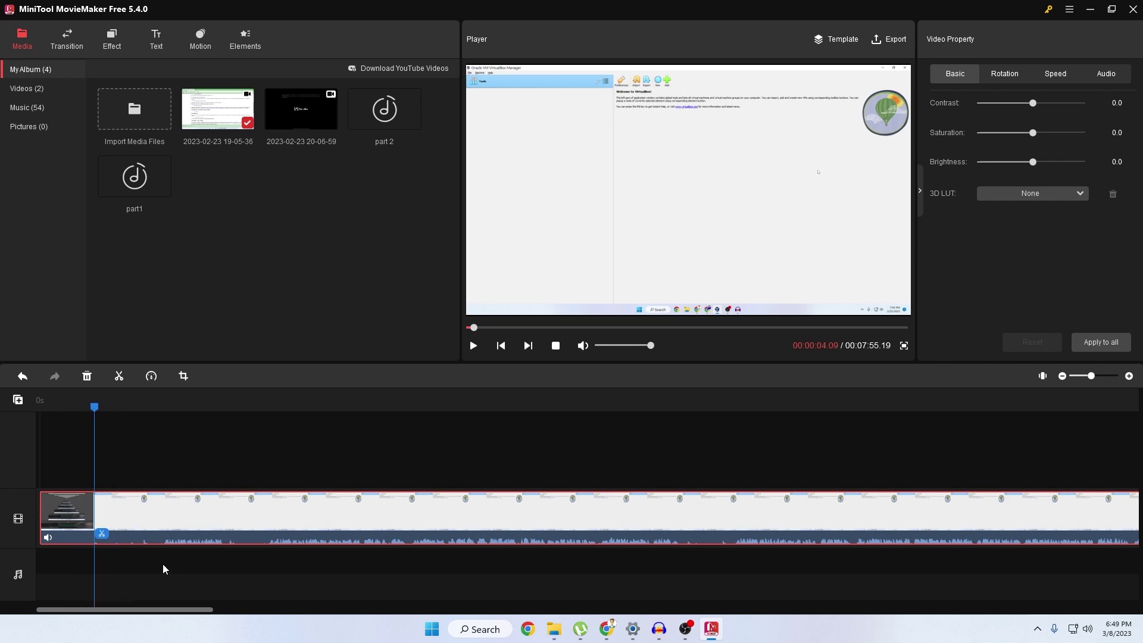
left_click(102, 536)
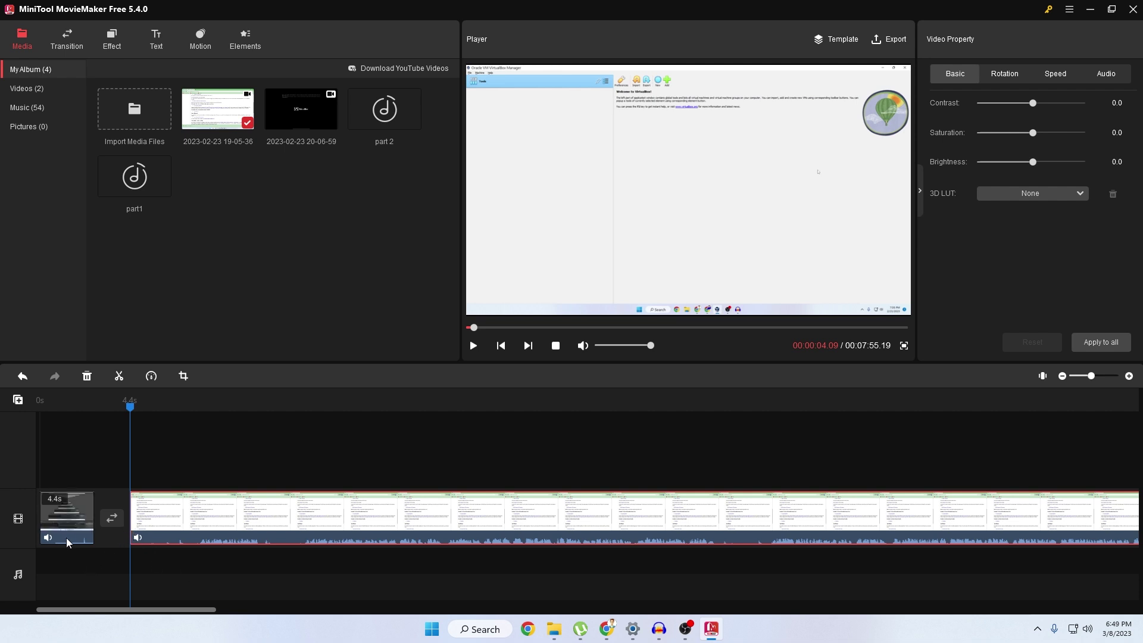
left_click(65, 513)
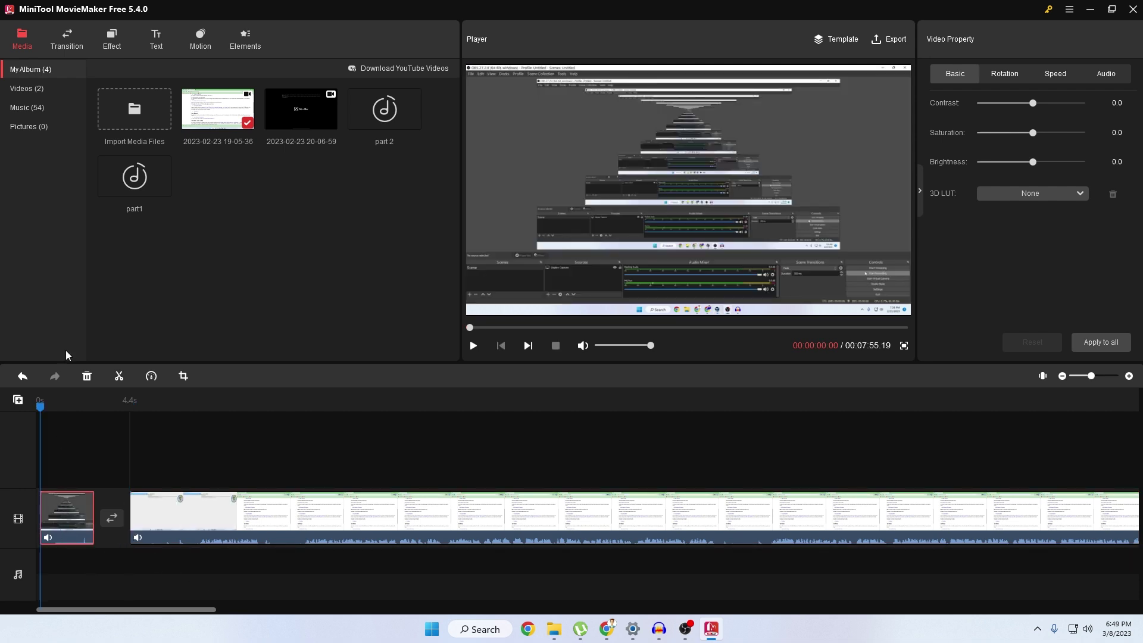
left_click(86, 377)
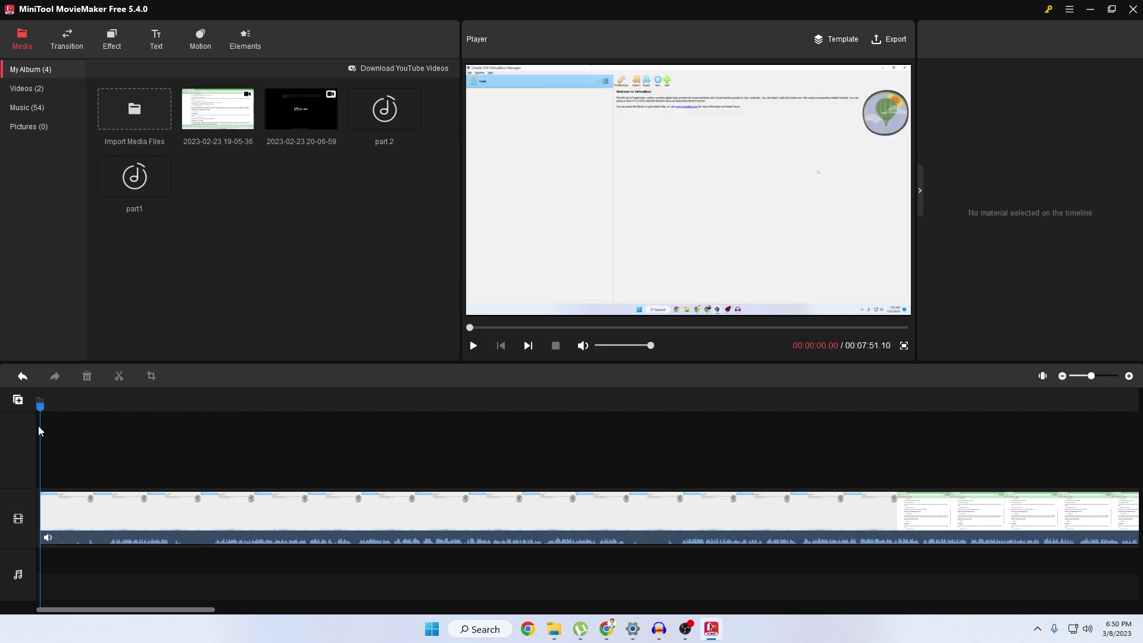
left_click_drag(194, 614, 1050, 581)
mouse_move(296, 120)
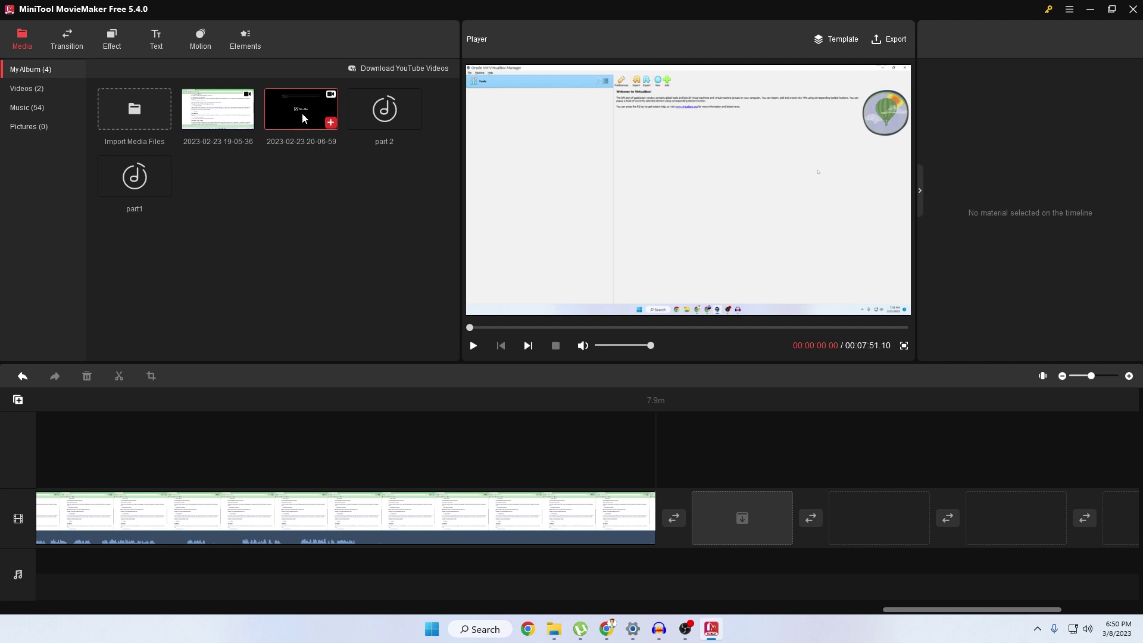
left_click(331, 123)
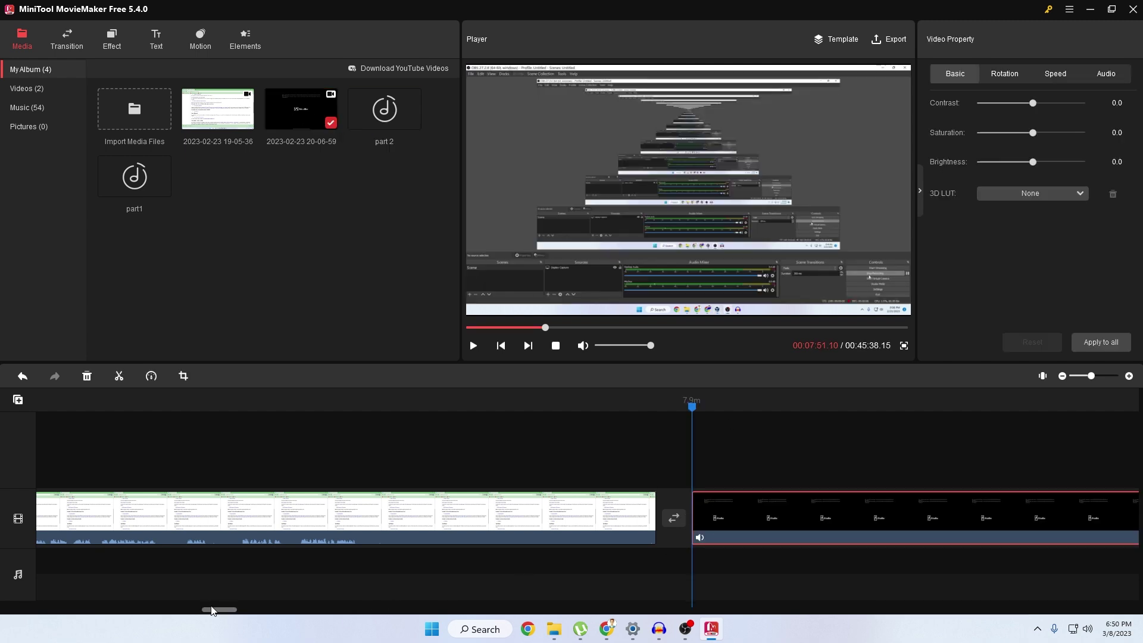
- Split the first clip near its end at 00:07:41.15 and delete the trailing piece
left_click(212, 609)
left_click(593, 407)
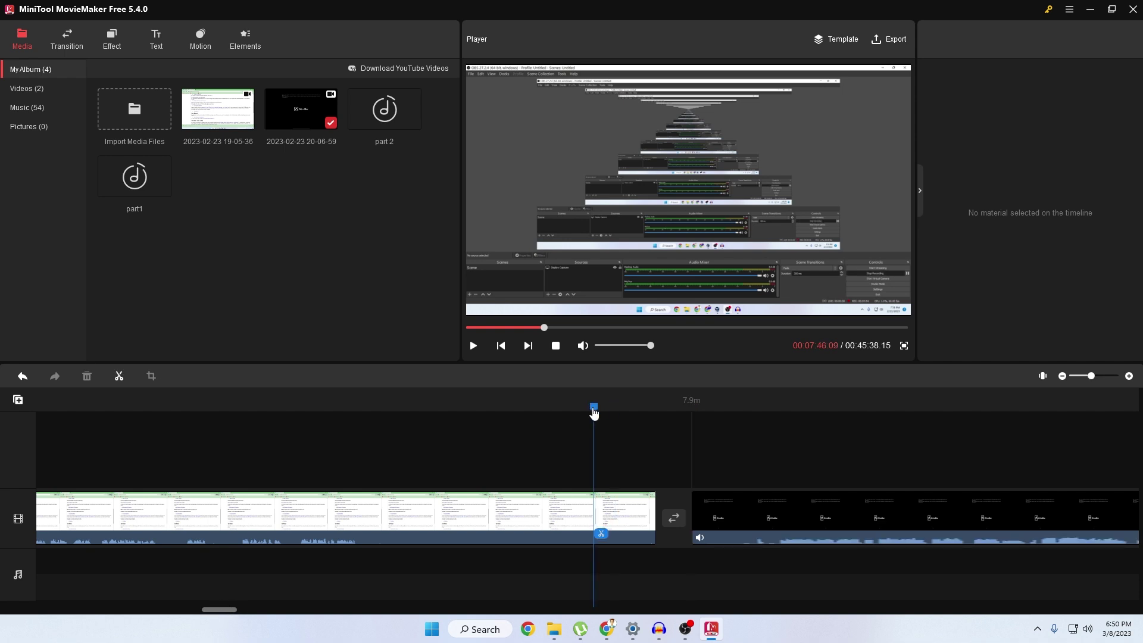
left_click_drag(593, 409, 533, 412)
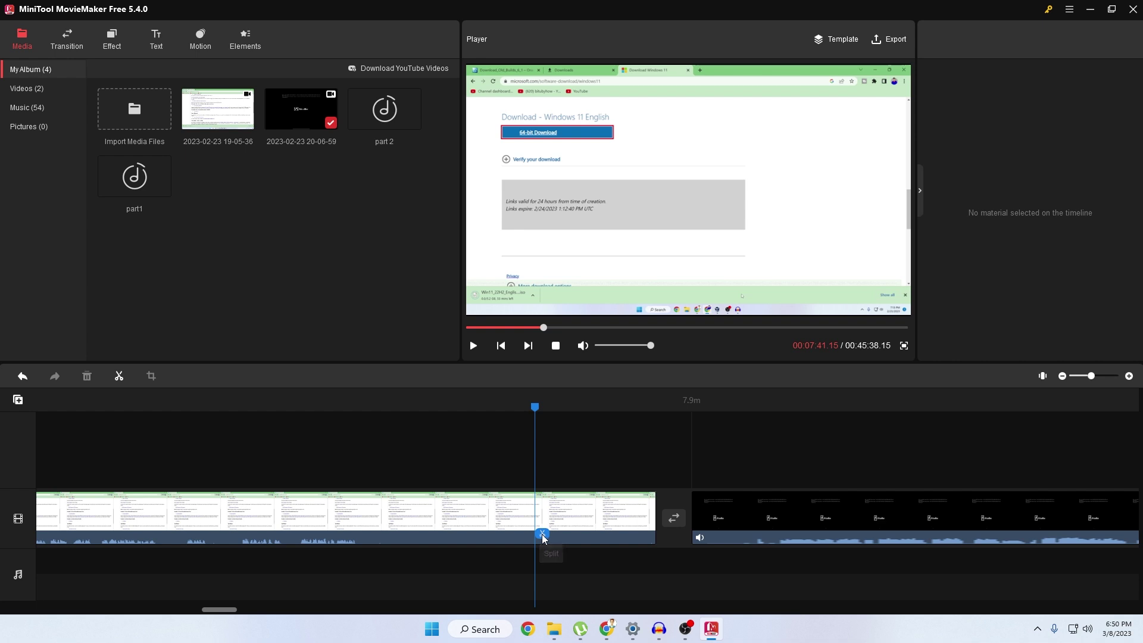
left_click(542, 535)
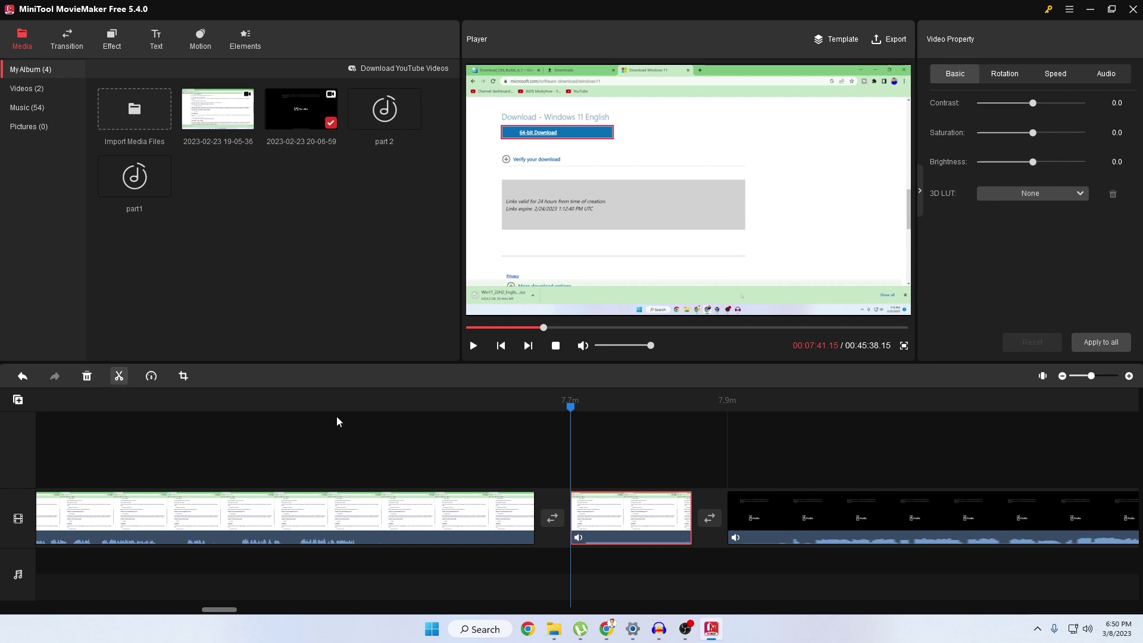
key("Delete")
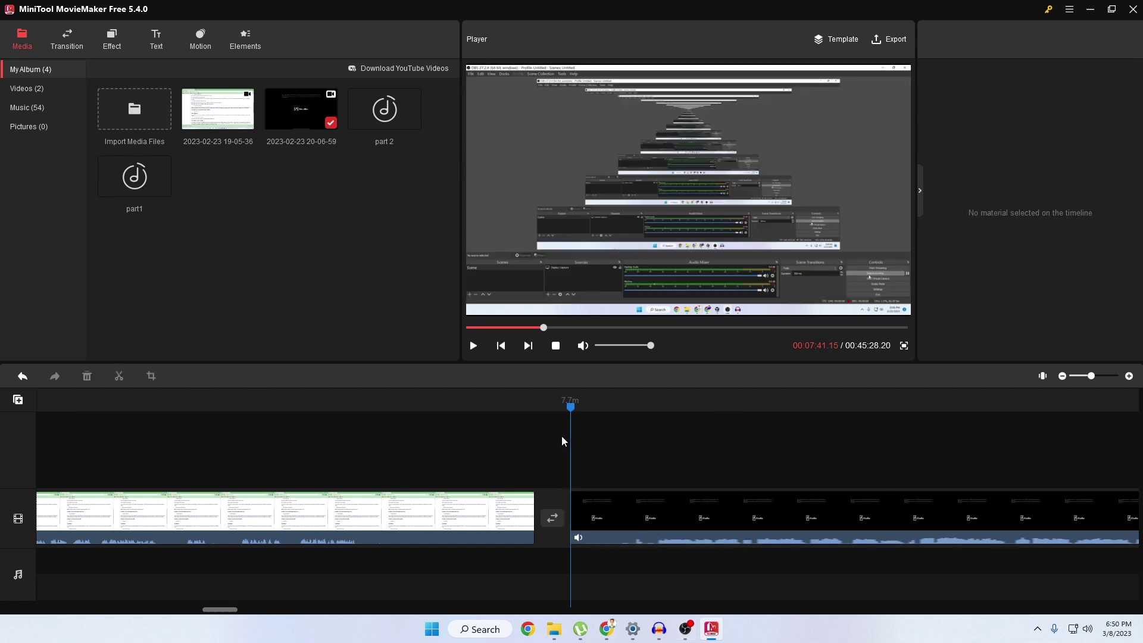
- Split the second clip 6.6 s after its start and delete that opening piece
left_click_drag(573, 407, 651, 408)
left_click(659, 538)
left_click(614, 504)
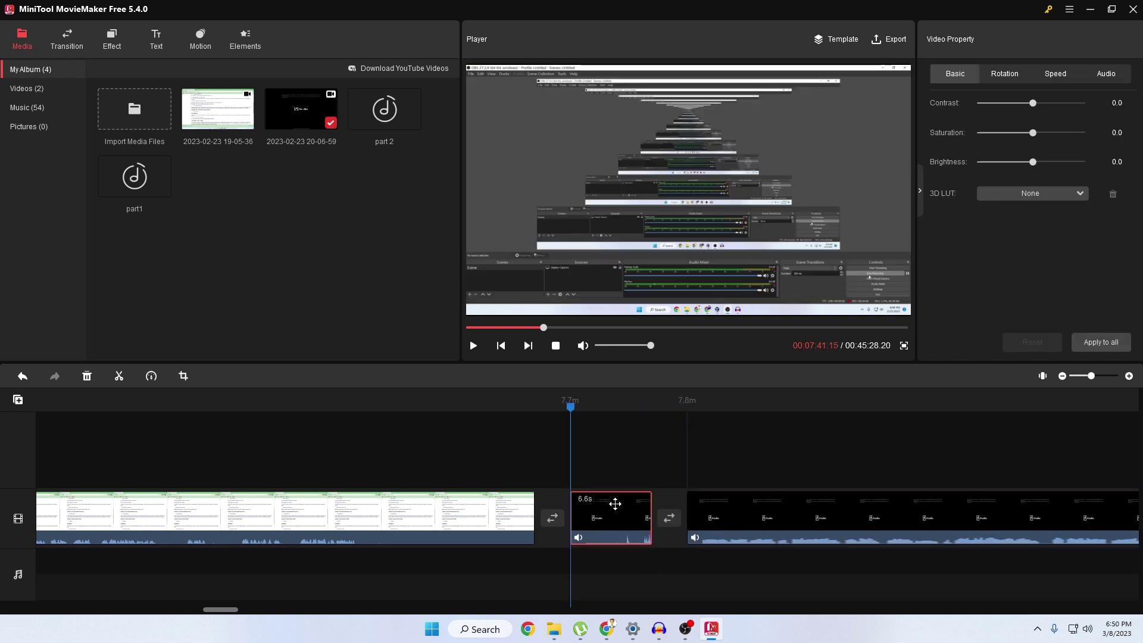
left_click(86, 376)
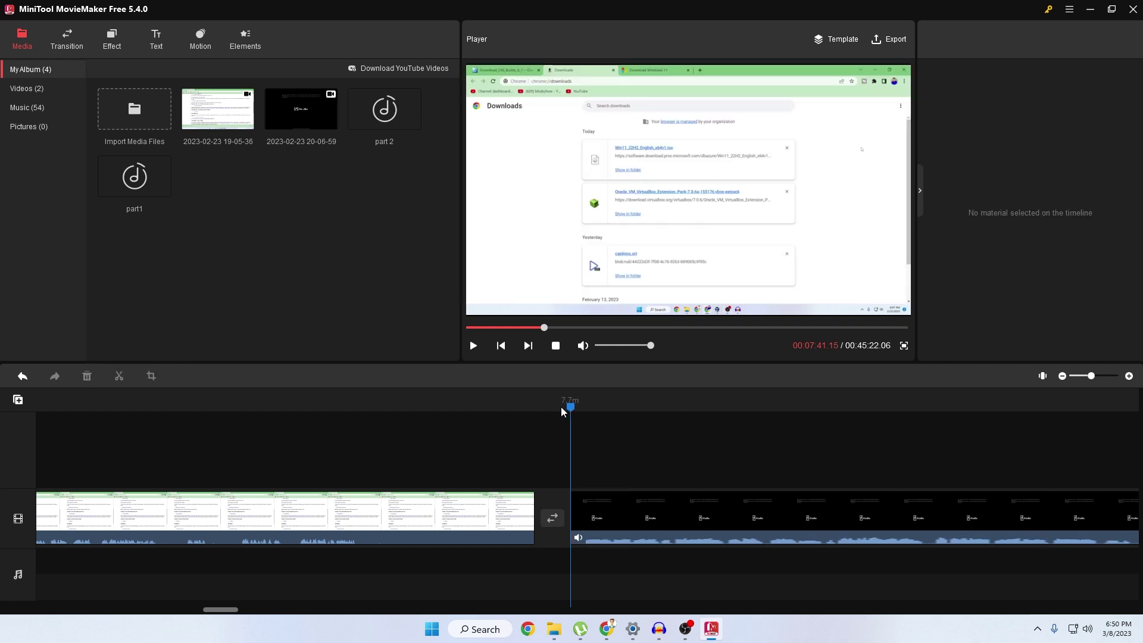
- Find the Slide transition in the transition library and apply it between the two clips
left_click_drag(569, 409, 513, 417)
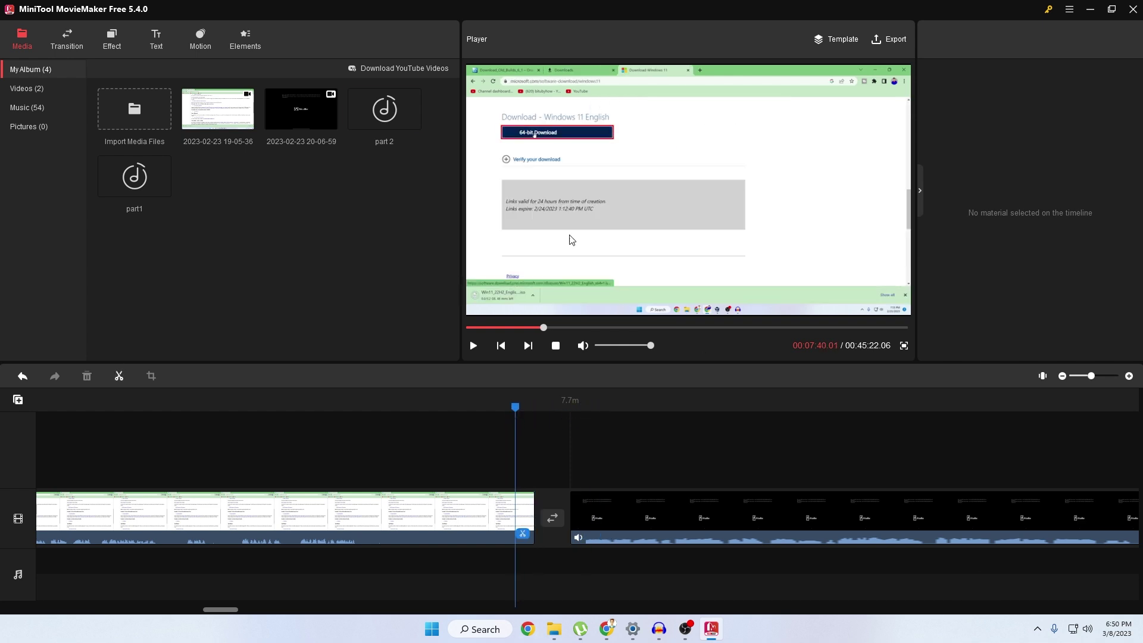
left_click(70, 43)
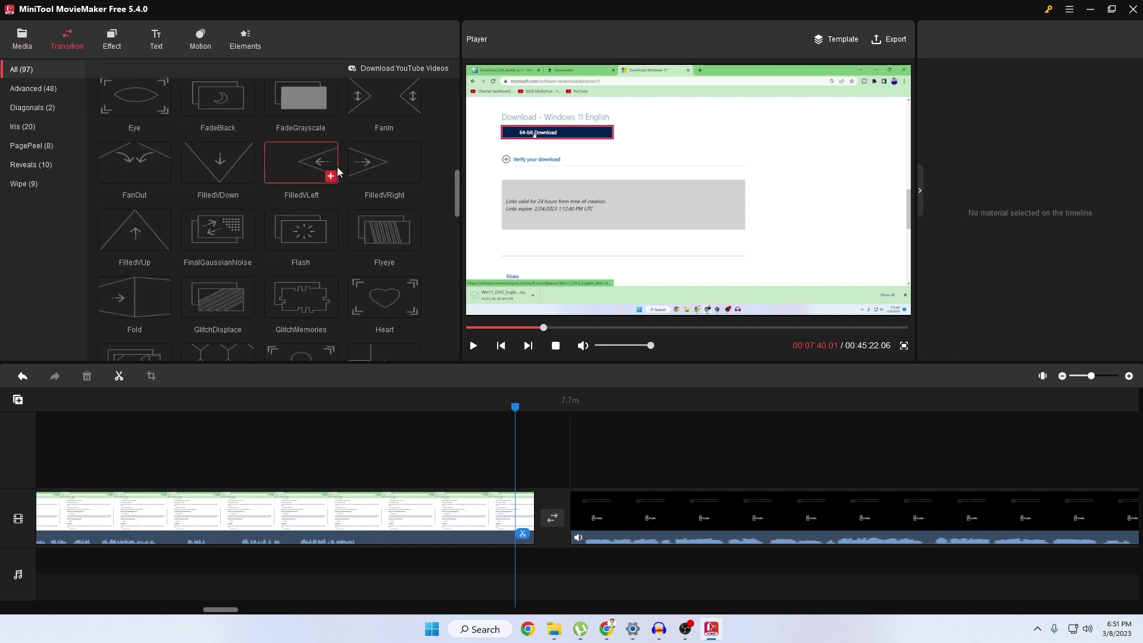
scroll(377, 191, "down", 5)
scroll(377, 197, "up", 3)
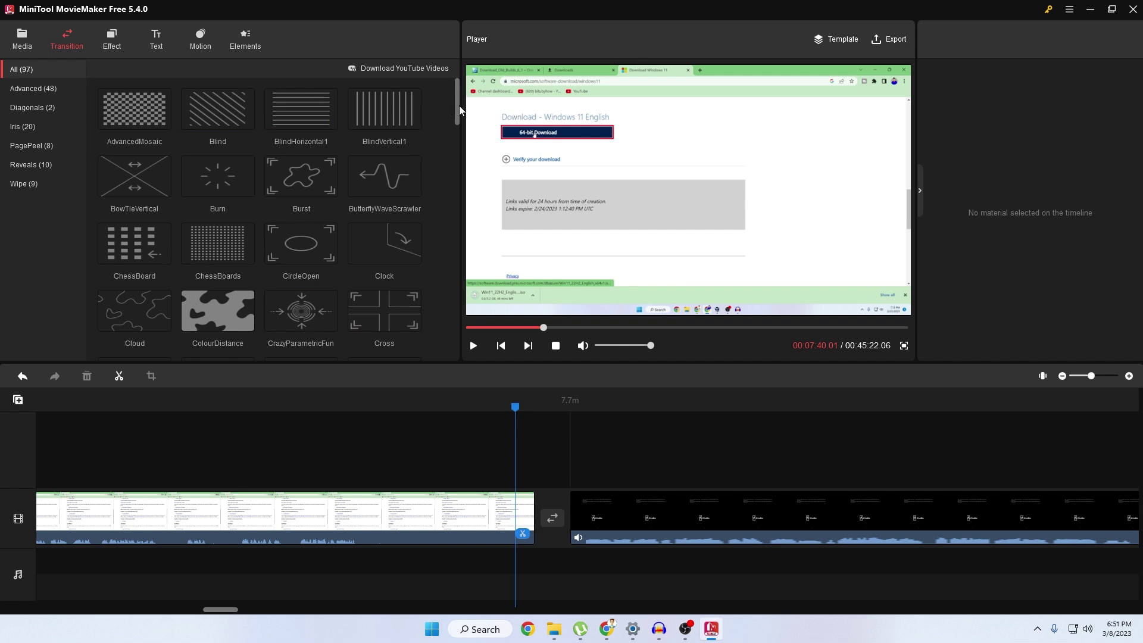
left_click_drag(458, 110, 464, 296)
scroll(250, 417, "down", 3)
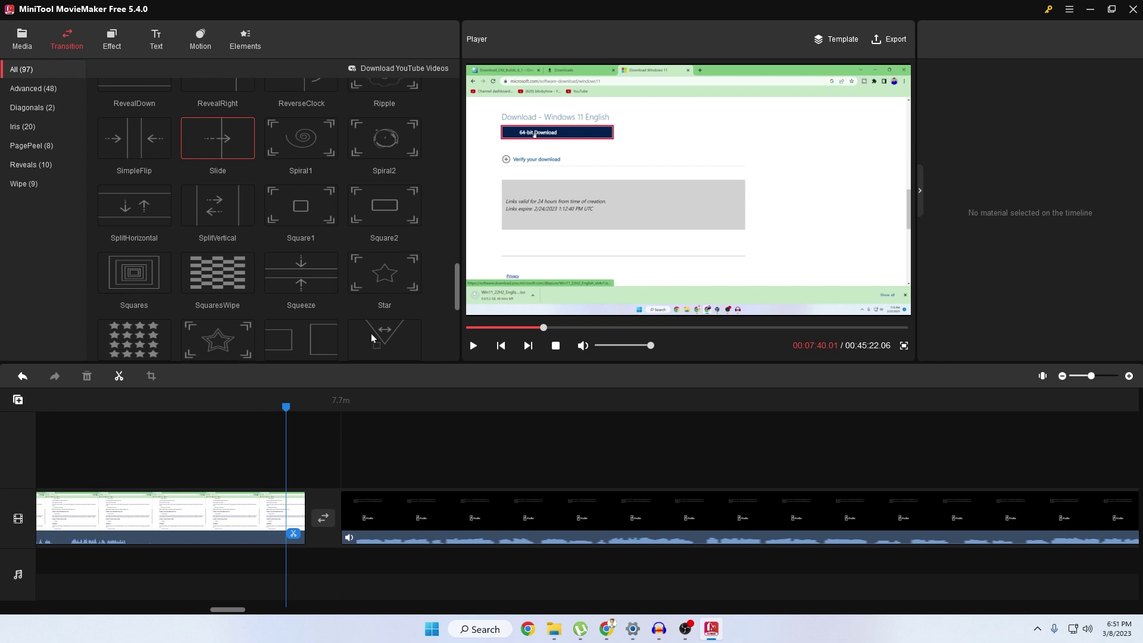
left_click(321, 520)
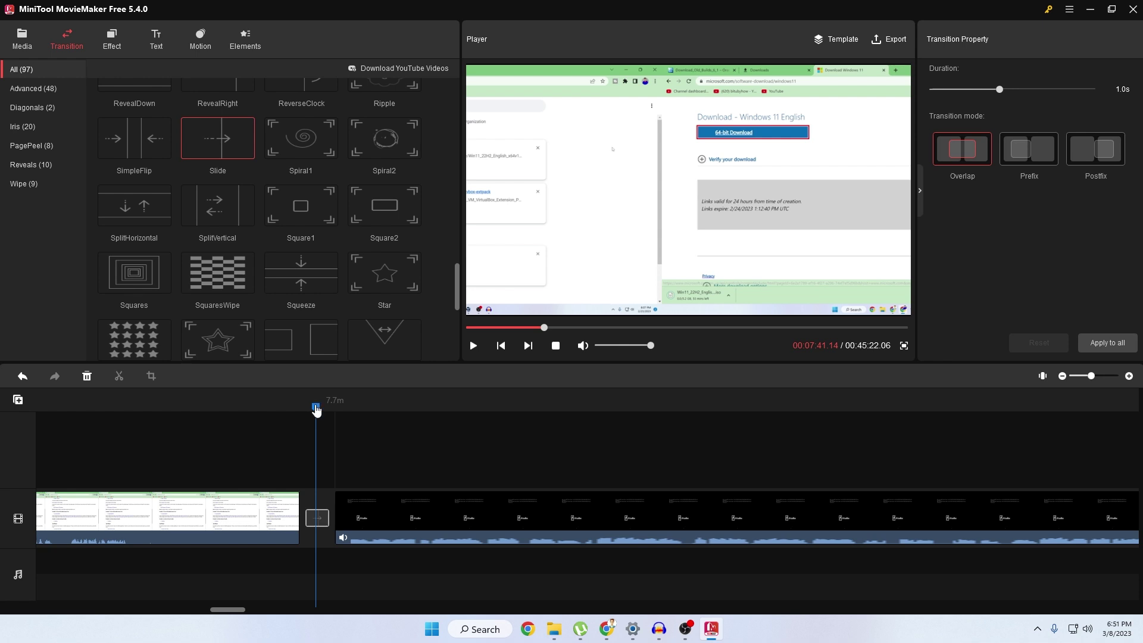
- Play back the Slide transition from shortly before the cut and set its duration to 2.0 s
left_click_drag(316, 410, 276, 417)
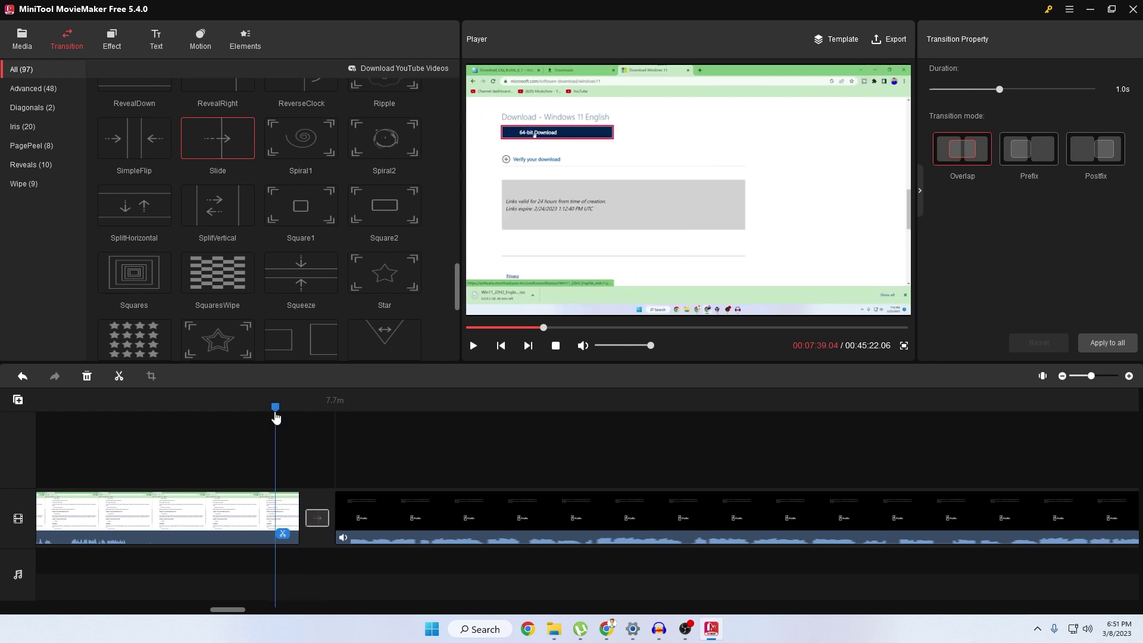
key("space")
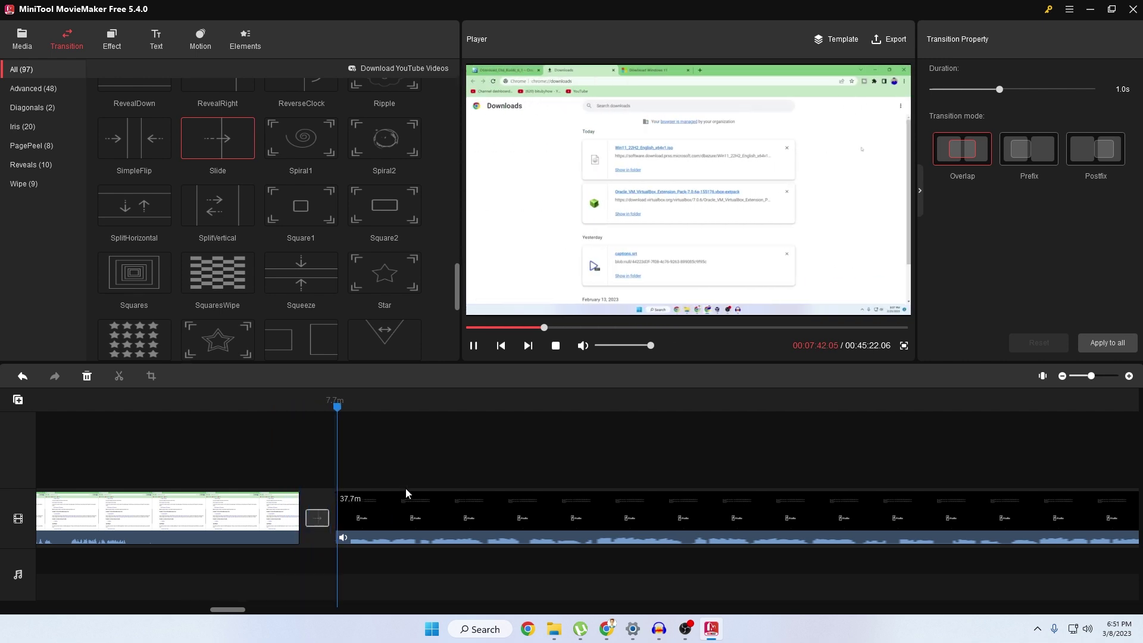
key("space")
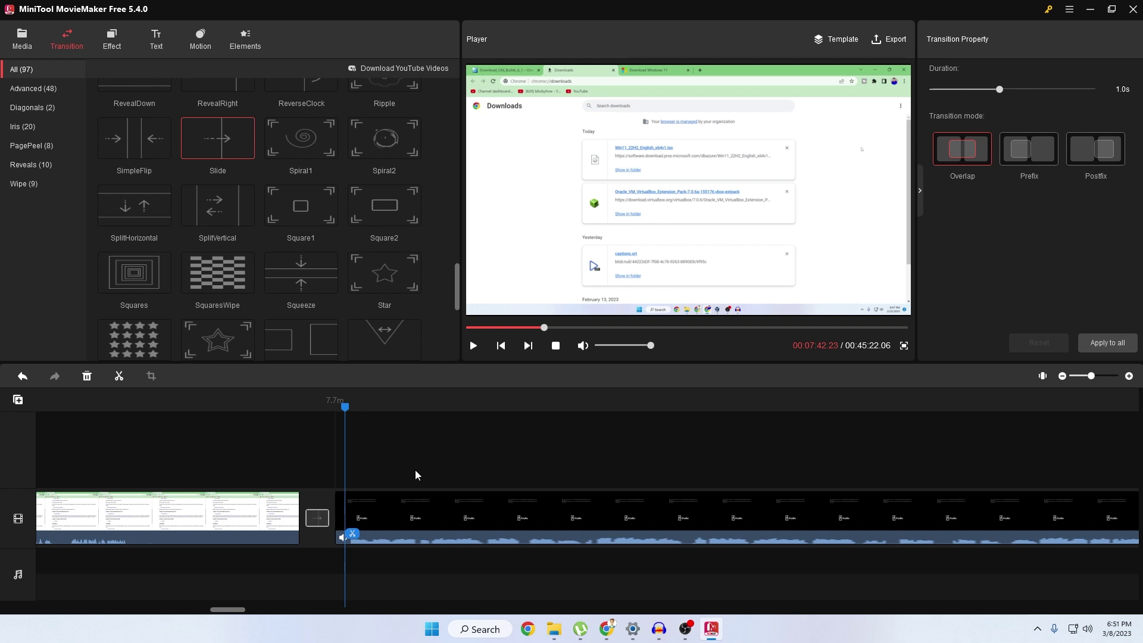
scroll(1131, 83, "up", 3)
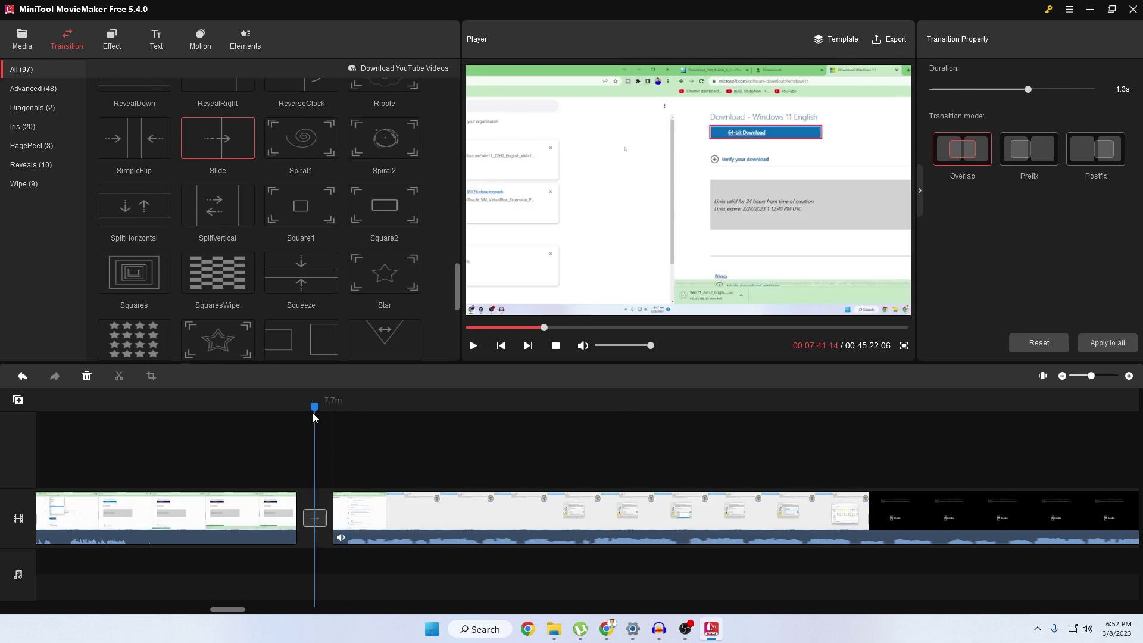
left_click_drag(1028, 95, 1095, 93)
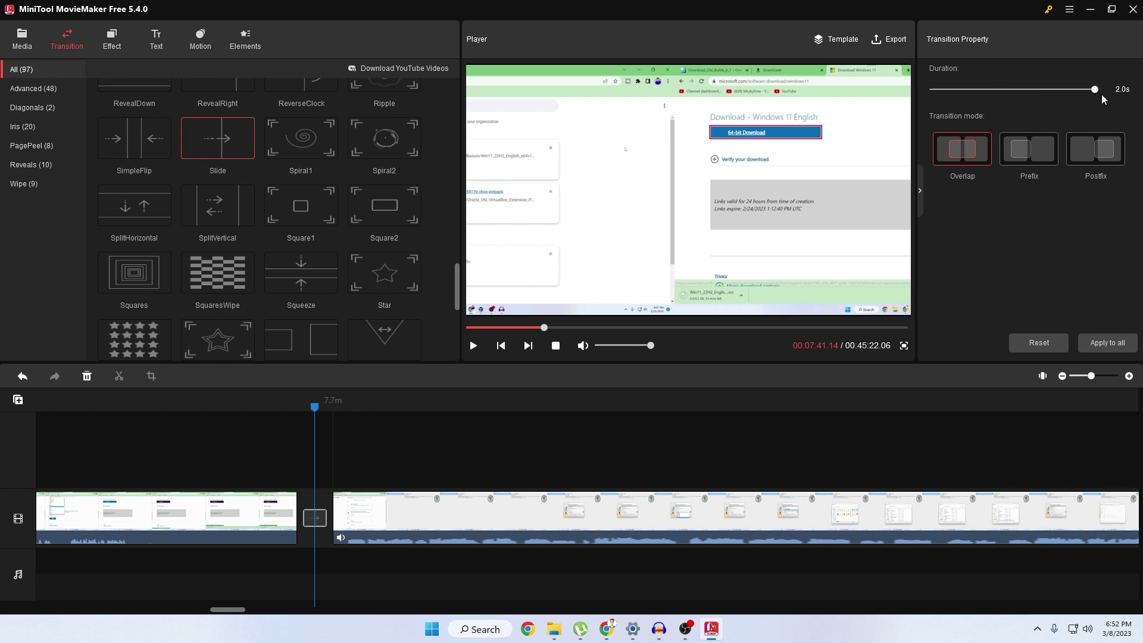
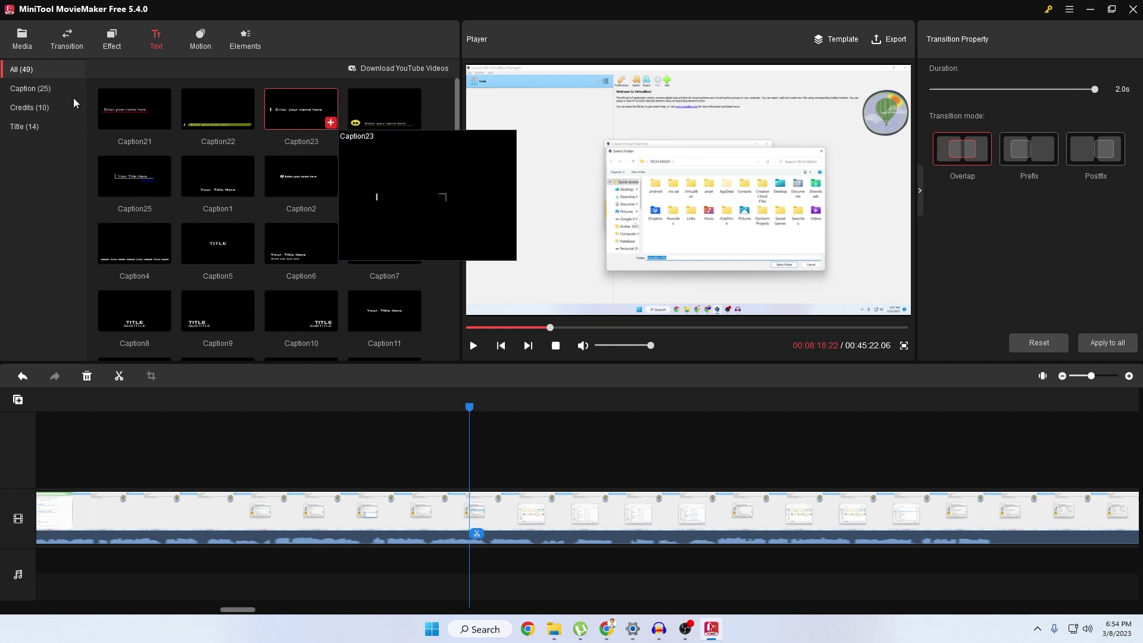
- Place the Caption21 text template above the video at 00:08:18.22 and set its text colour to black
left_click_drag(164, 125, 474, 503)
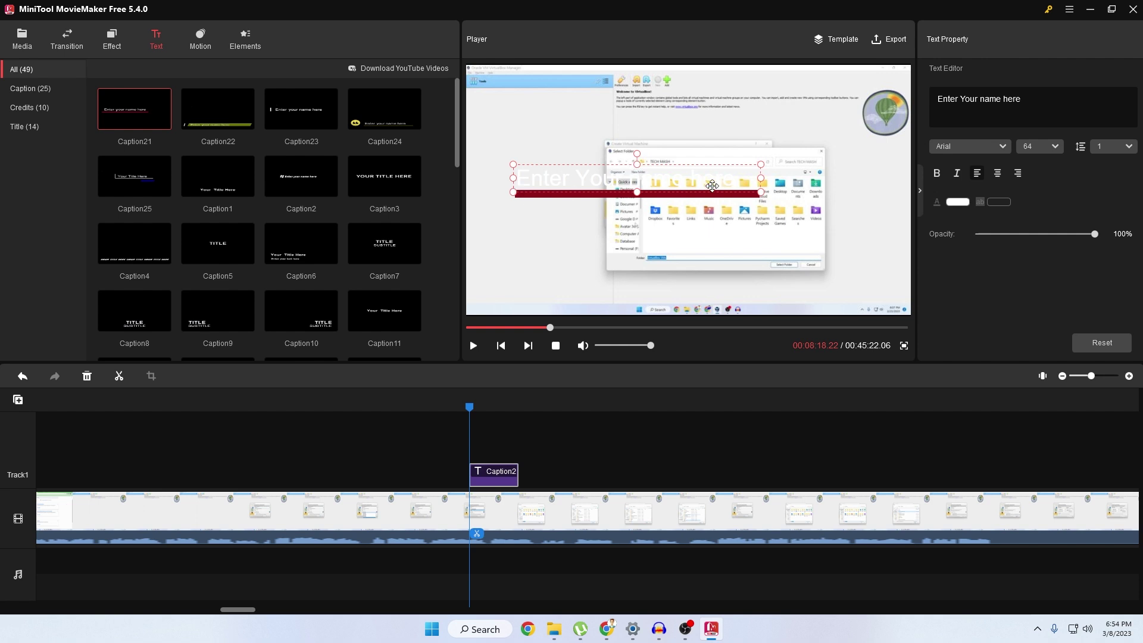
left_click(959, 202)
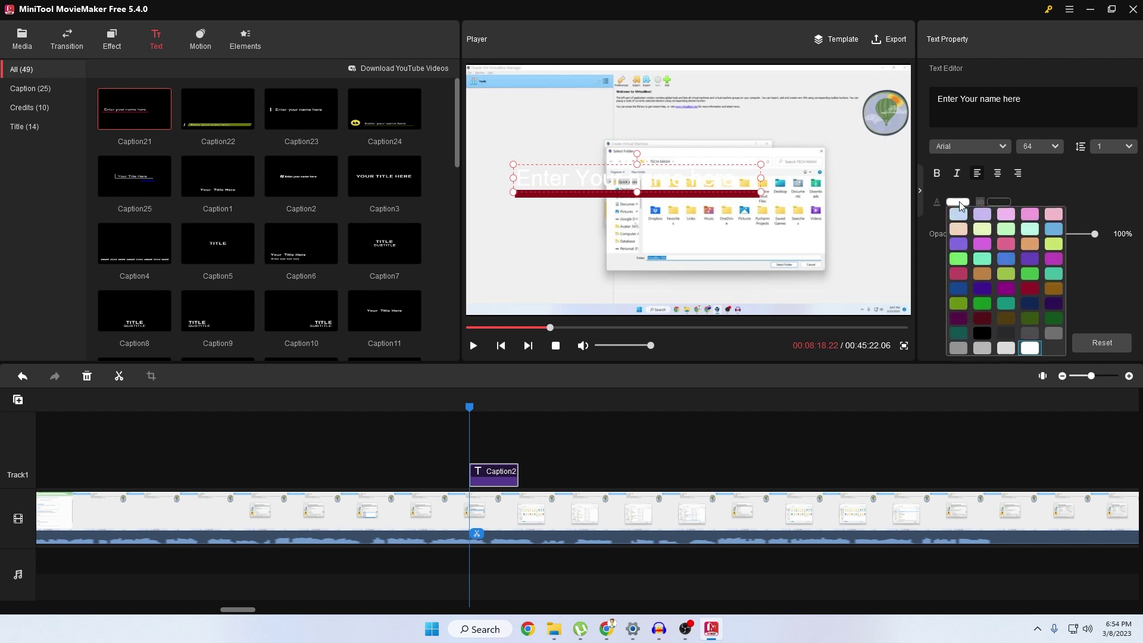
left_click(982, 333)
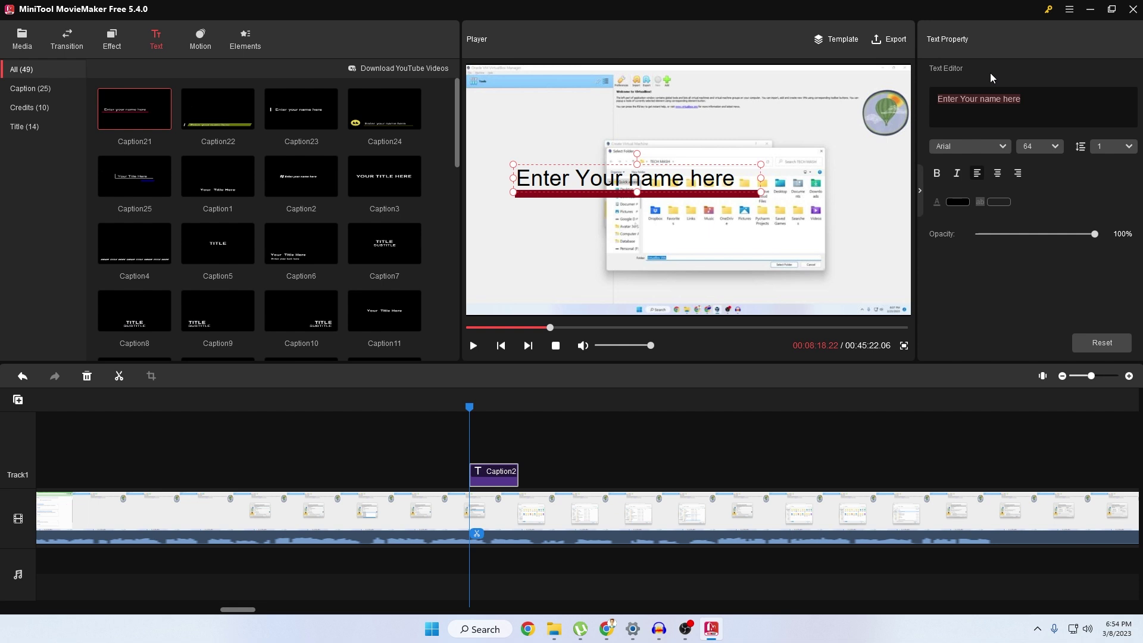
- Replace the caption's placeholder text with "How to install virtualbox" and set its font to Arial Rounded MT
type("How to i")
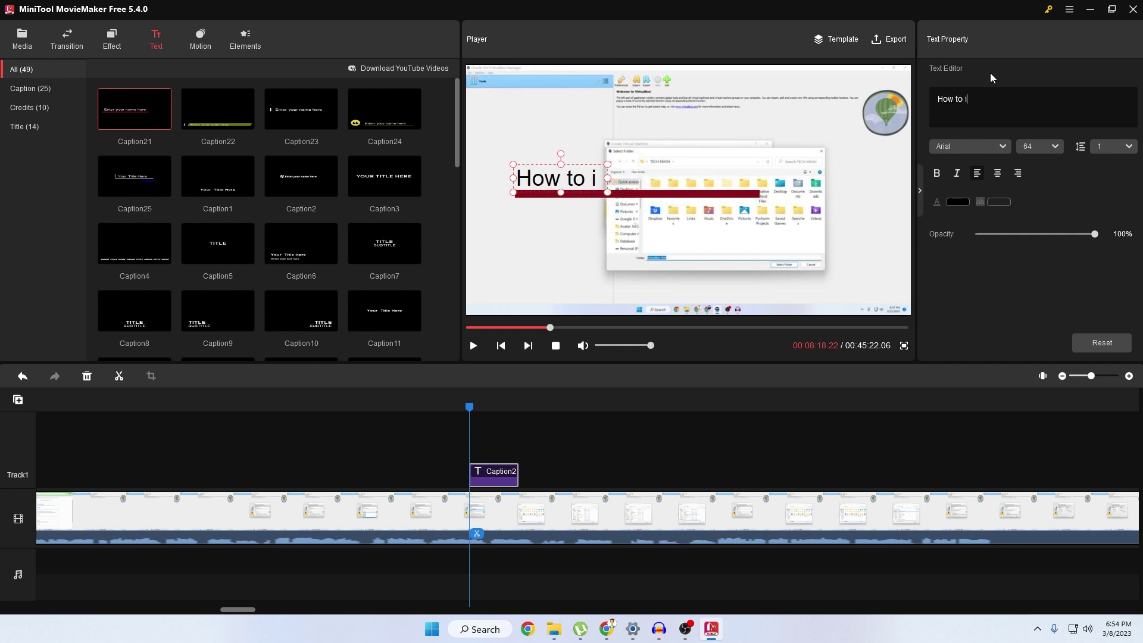
type("nstall virtualbox")
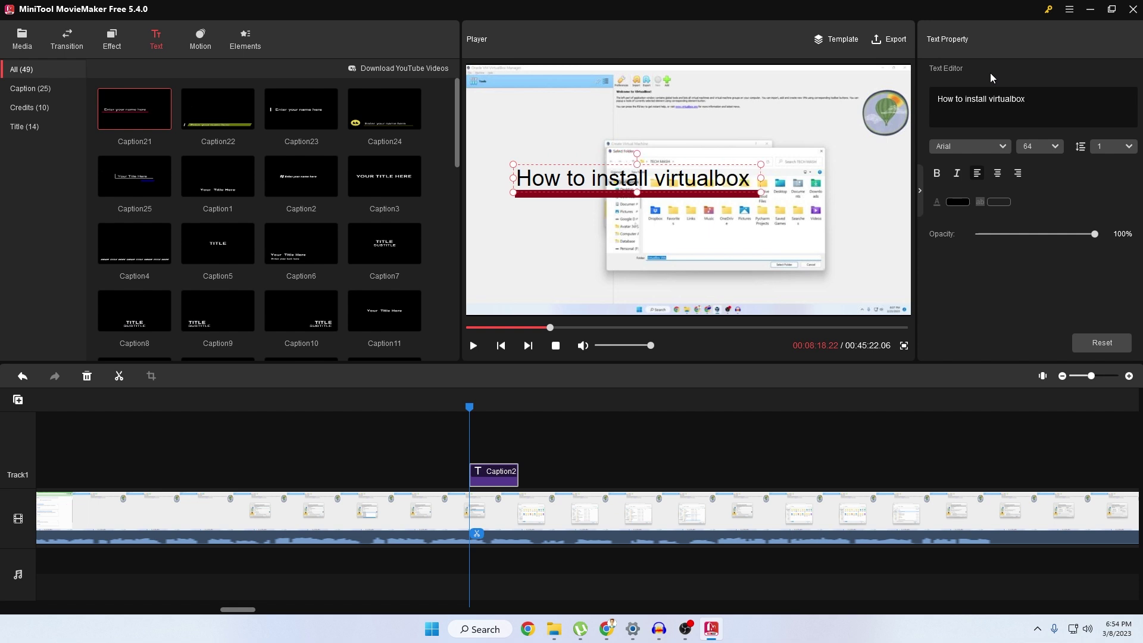
left_click(968, 146)
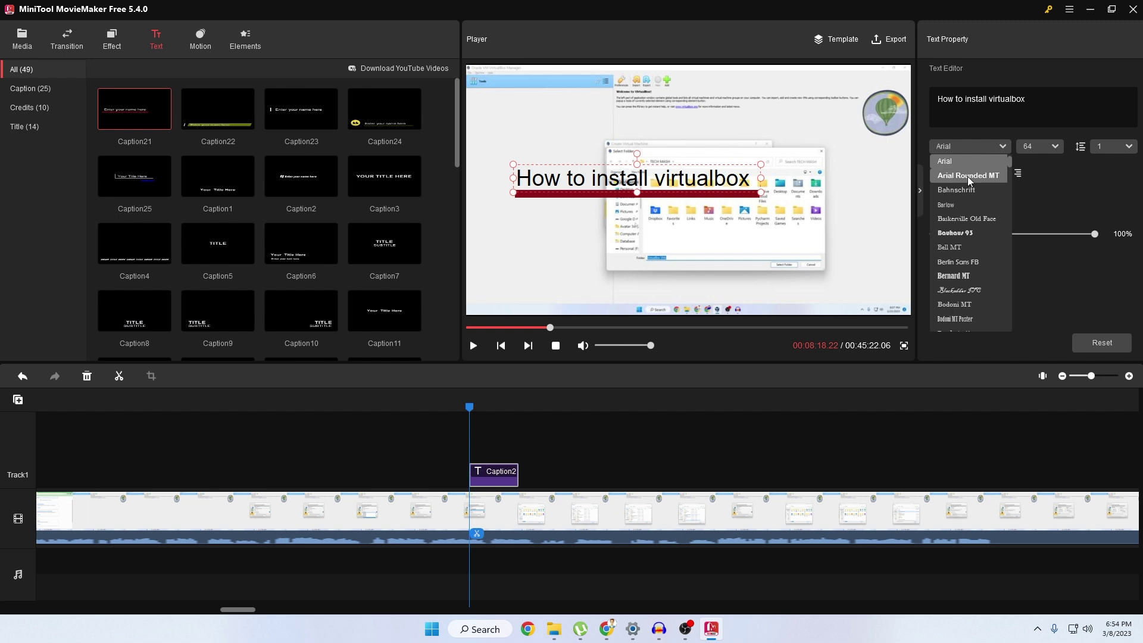
left_click(969, 177)
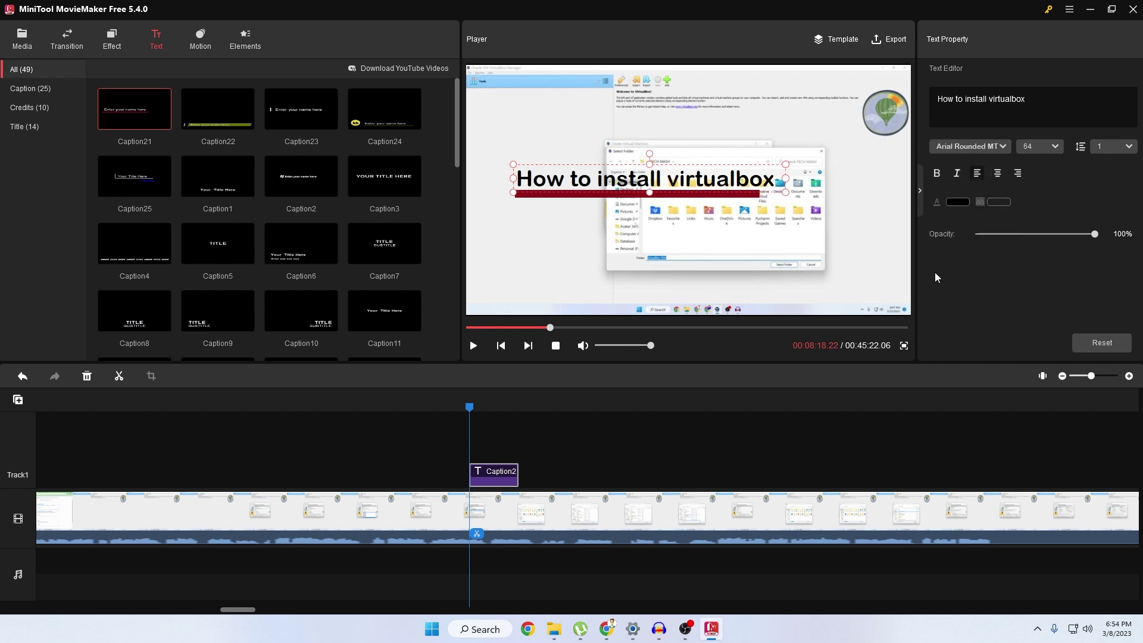
mouse_move(1097, 234)
left_mouse_down()
mouse_move(975, 235)
mouse_move(1095, 233)
left_mouse_up()
left_click(1050, 146)
left_click(1049, 145)
- Play back the section of the video that carries the new caption
left_click(475, 347)
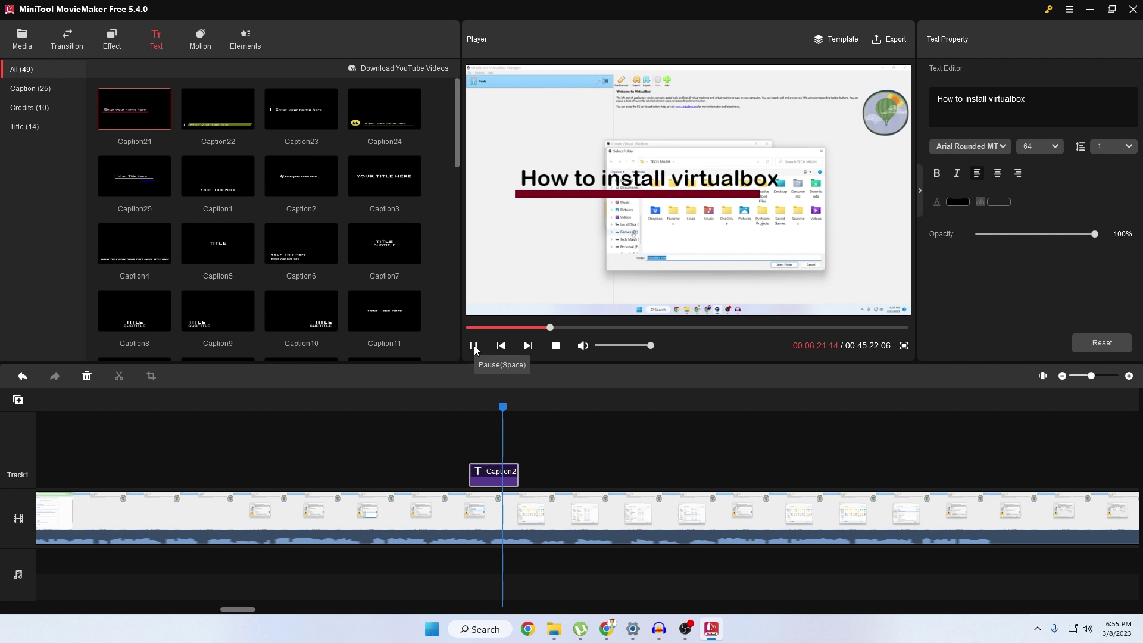
left_click(474, 350)
left_click(507, 477)
- Move the caption text and its red bar to the lower left of the video frame and play it back
left_click_drag(515, 406, 470, 410)
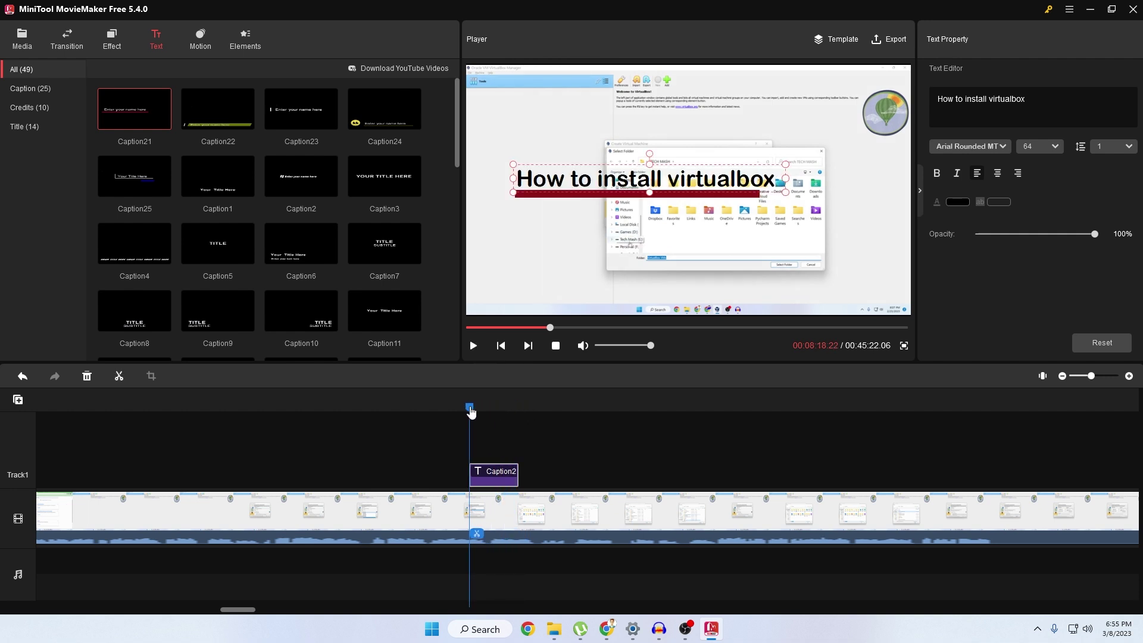
left_click_drag(539, 180, 516, 282)
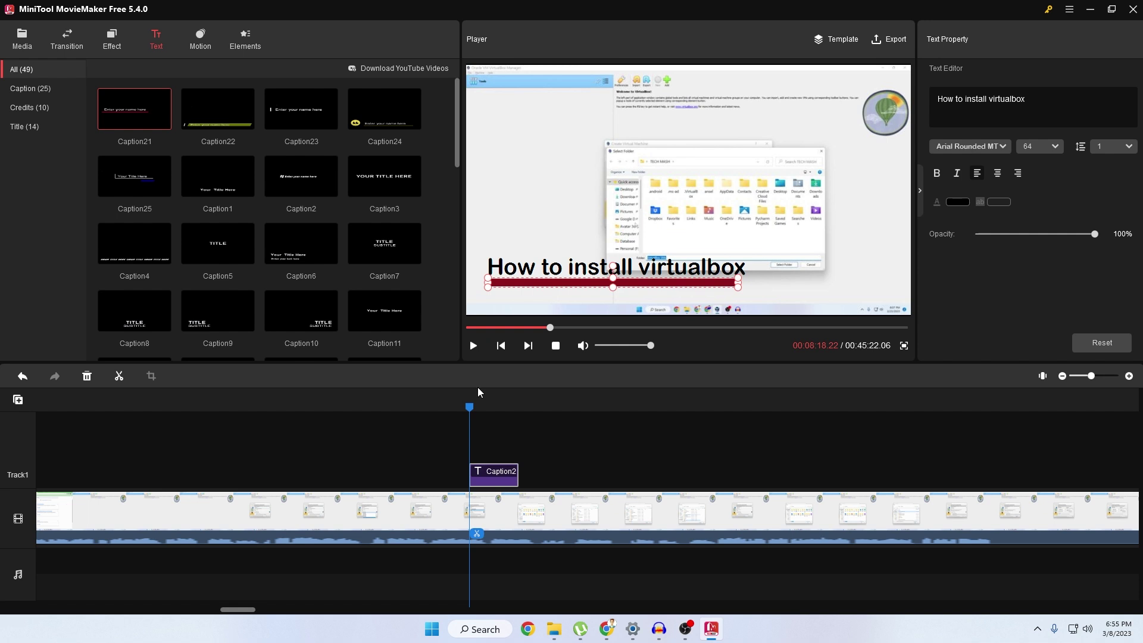
left_click_drag(470, 408, 465, 411)
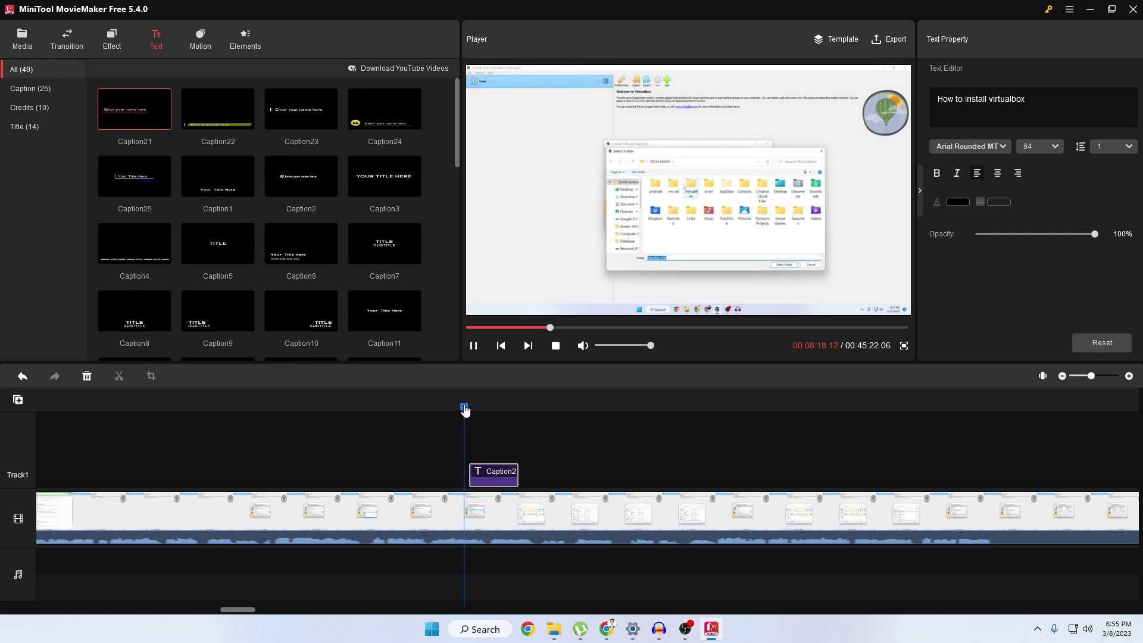
key("space")
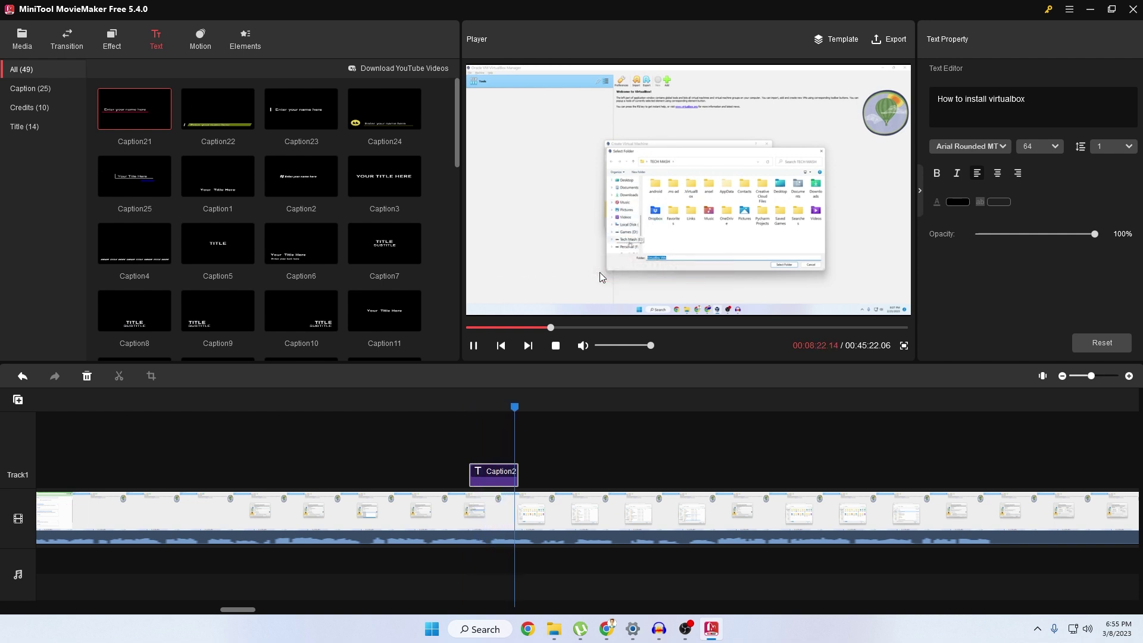
mouse_move(520, 407)
left_mouse_down()
mouse_move(492, 406)
mouse_move(513, 403)
left_mouse_up()
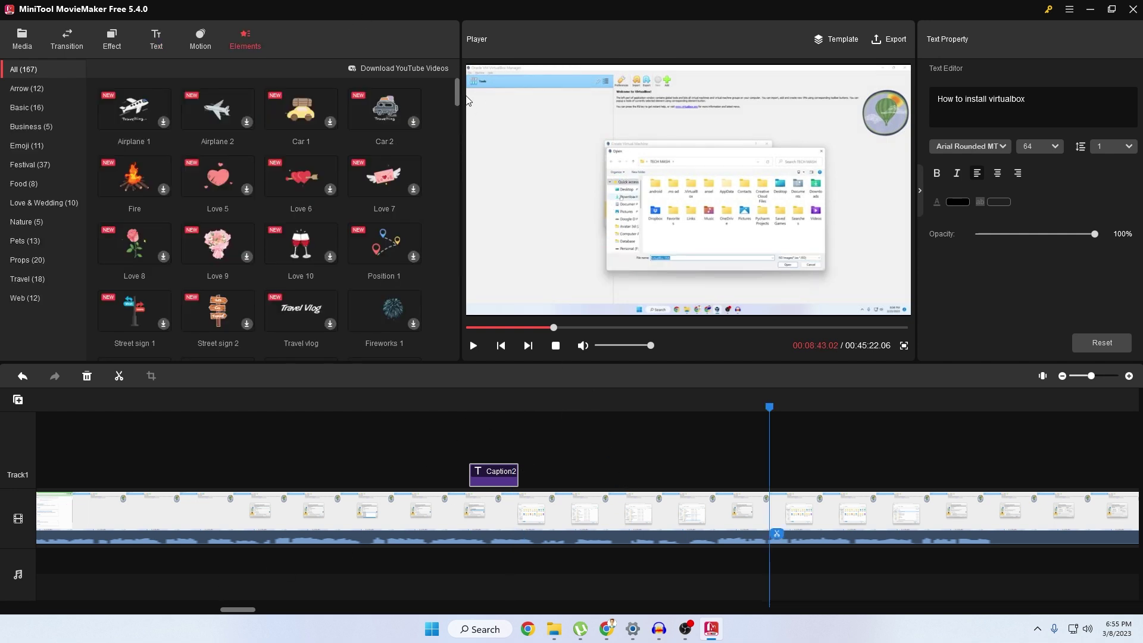
- Place the Subscribe 1 element above the video at 00:08:43.05 and play it back with the player's sound muted
left_click_drag(460, 96, 453, 357)
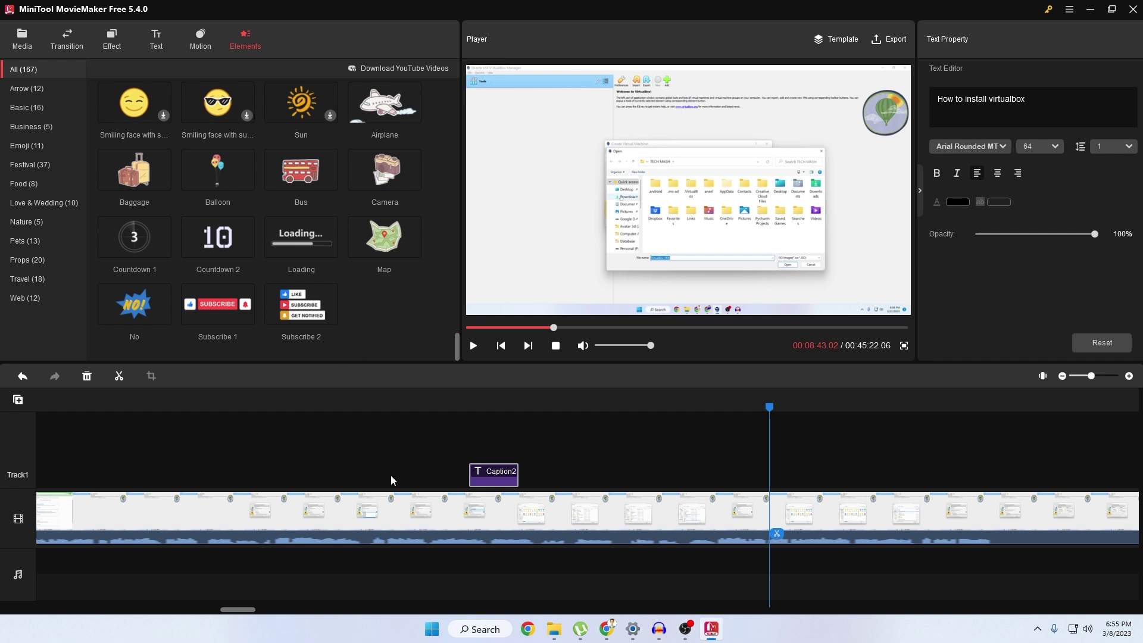
mouse_move(206, 319)
left_click_drag(772, 484, 773, 477)
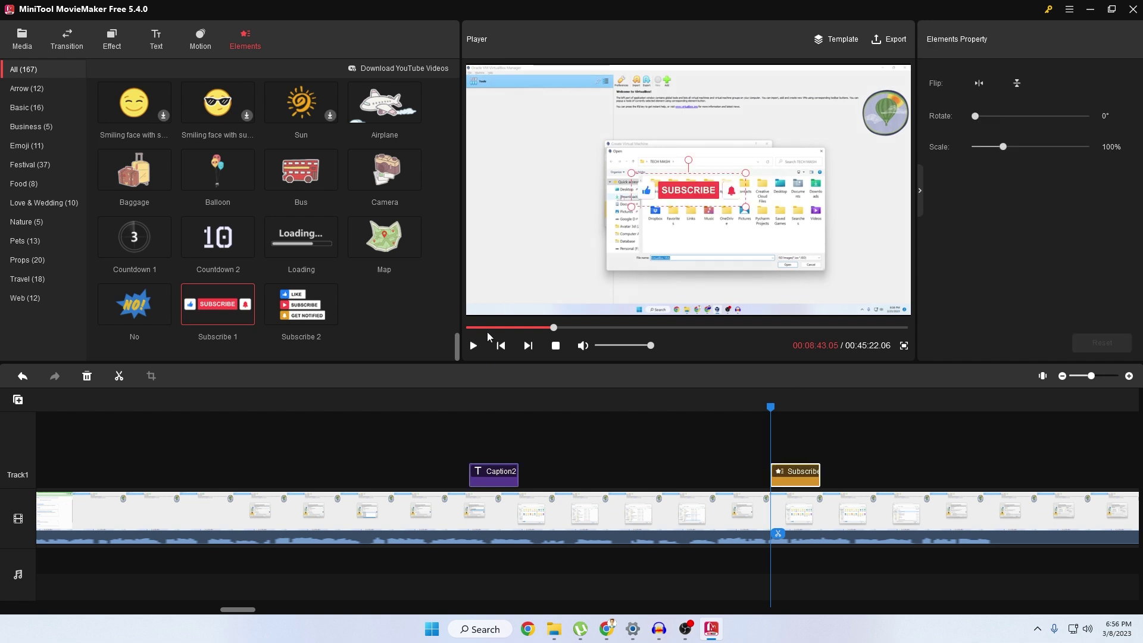
key("space")
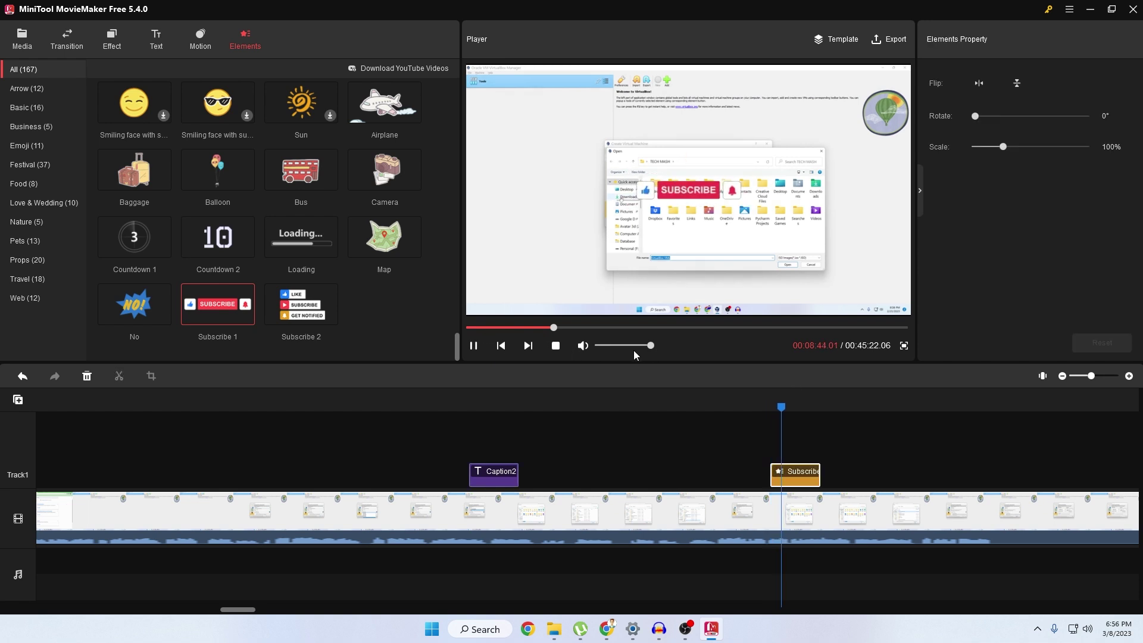
left_click(584, 349)
- Move the Subscribe element to the lower right of the video frame and play it back from just before its start
left_click(648, 189)
left_click_drag(658, 185, 772, 273)
left_click_drag(810, 408, 767, 416)
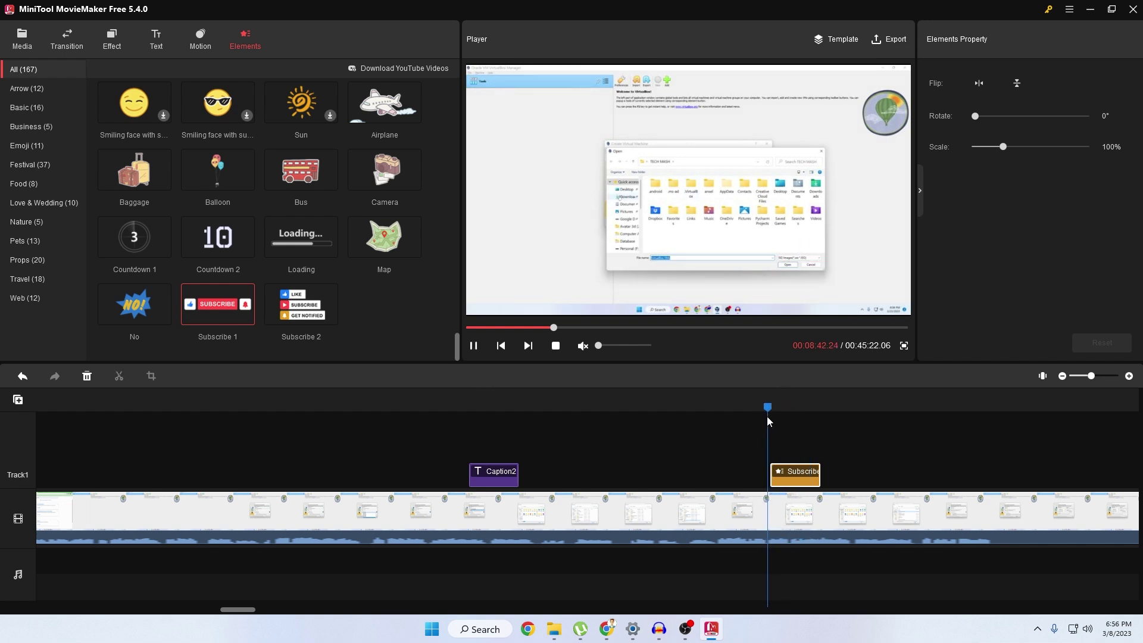
key("space")
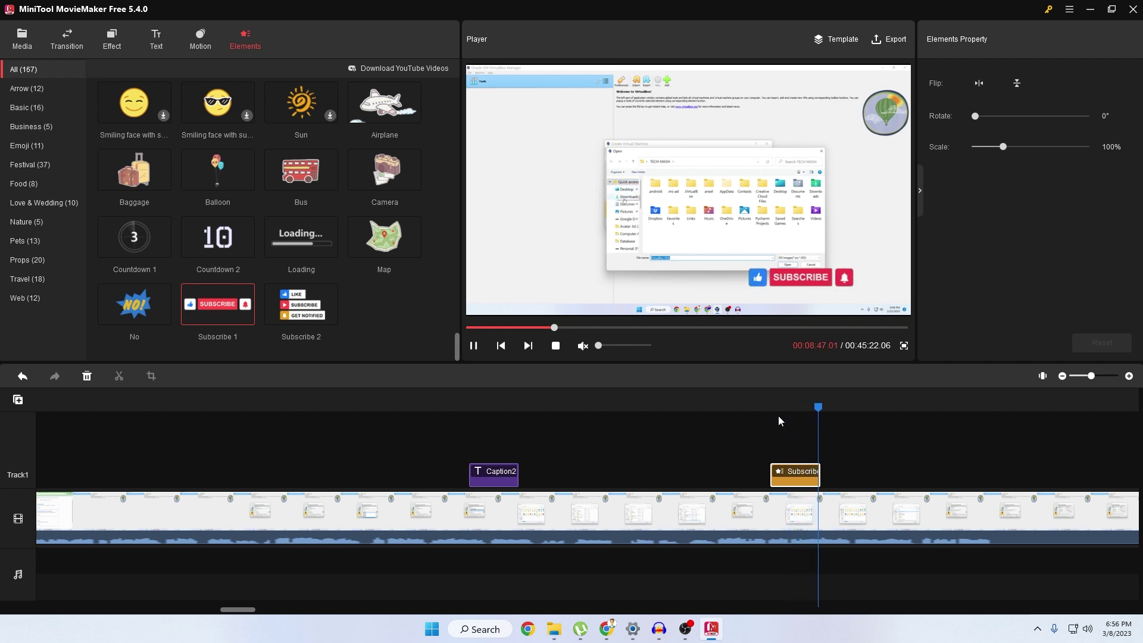
key("space")
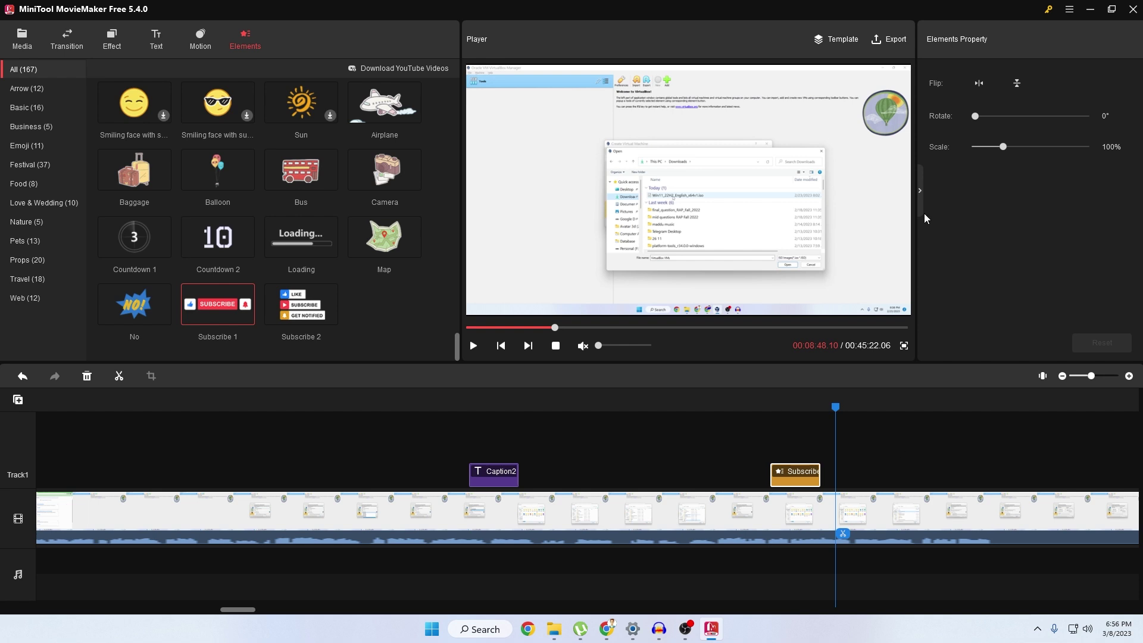
- Open the video export and review the available device formats, ending on PC output
left_click(890, 41)
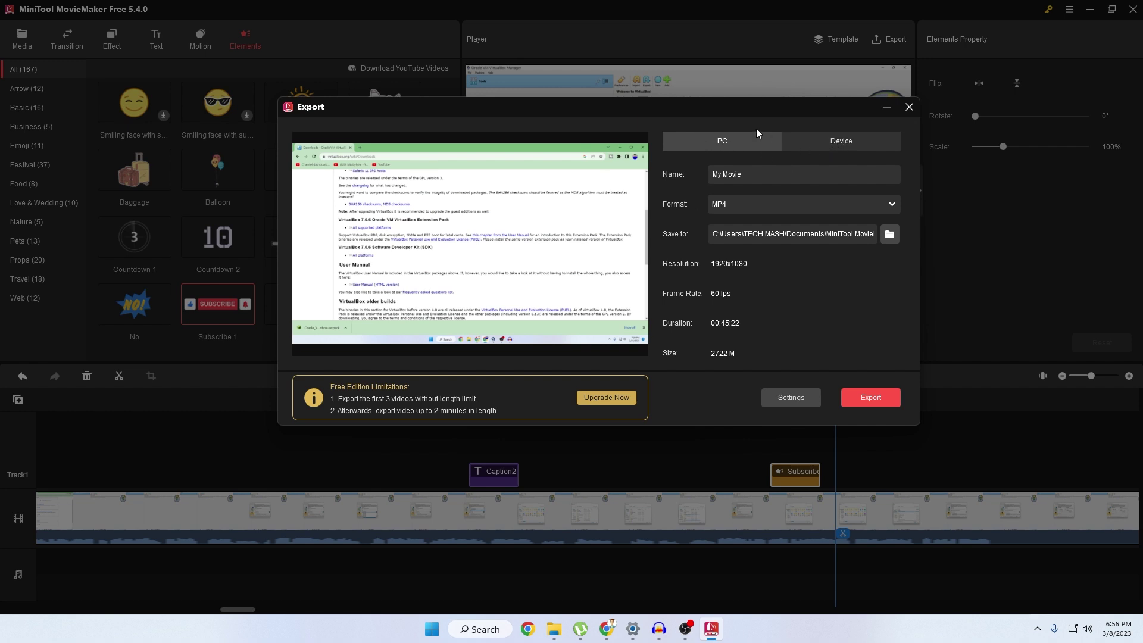
left_click(858, 140)
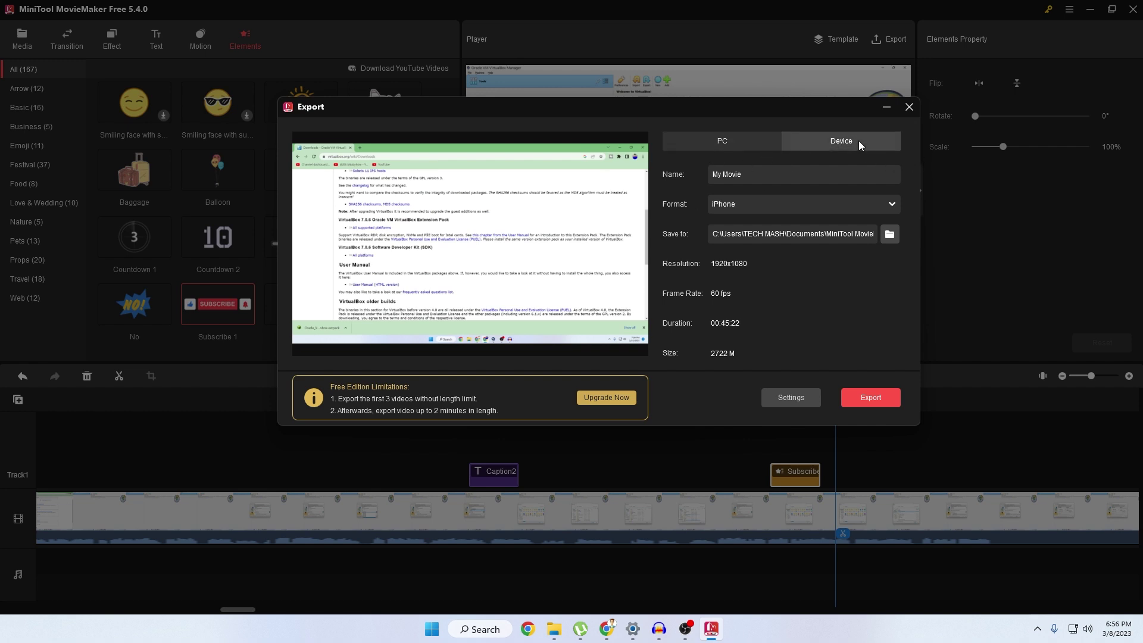
left_click(787, 205)
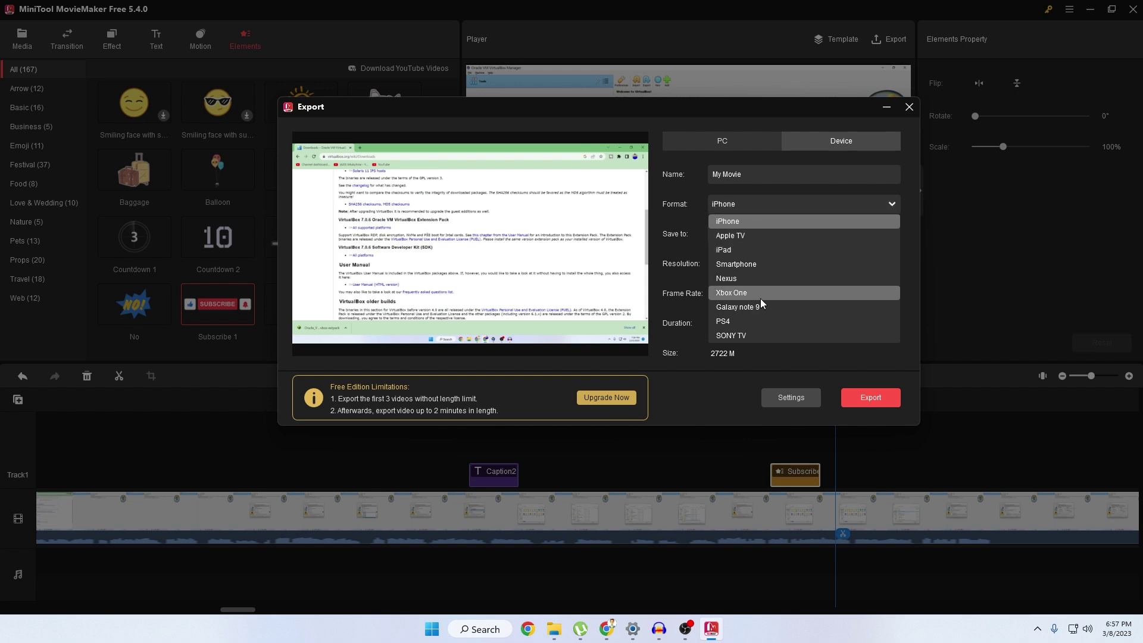
left_click(727, 145)
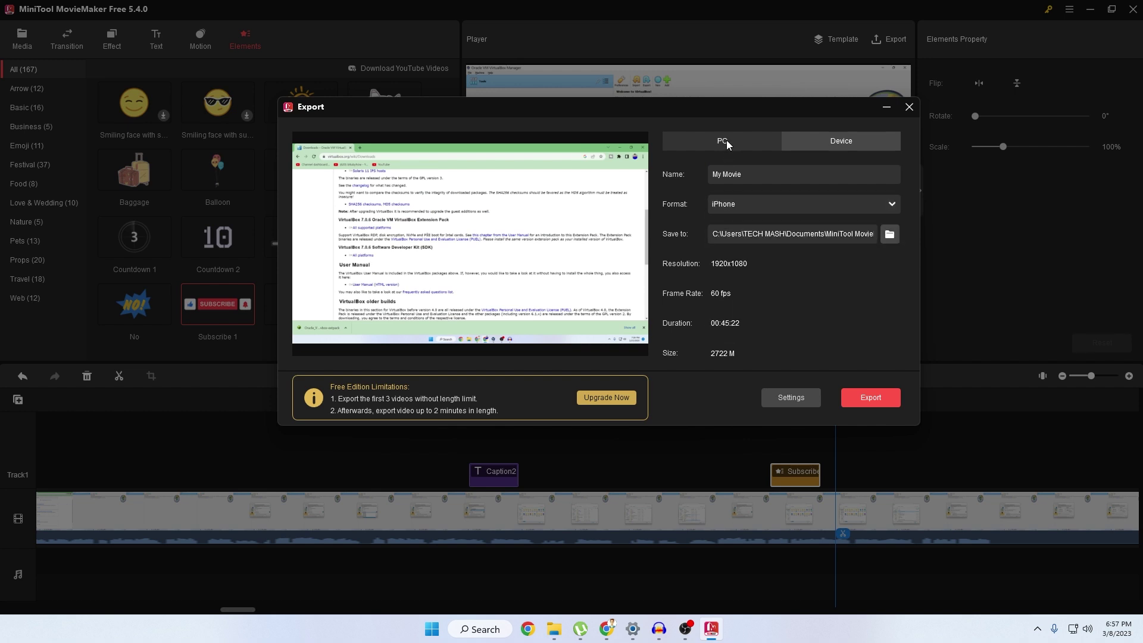
left_click(727, 144)
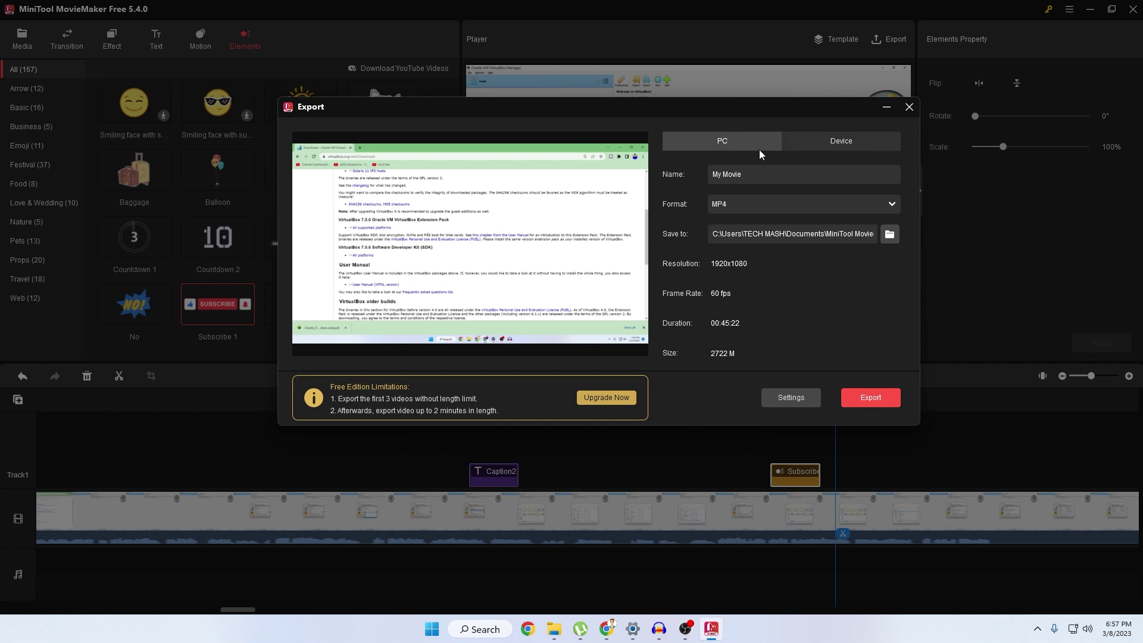
- Keep MP4 as the export format and name the output "How to install Virtualbox"
left_click(747, 202)
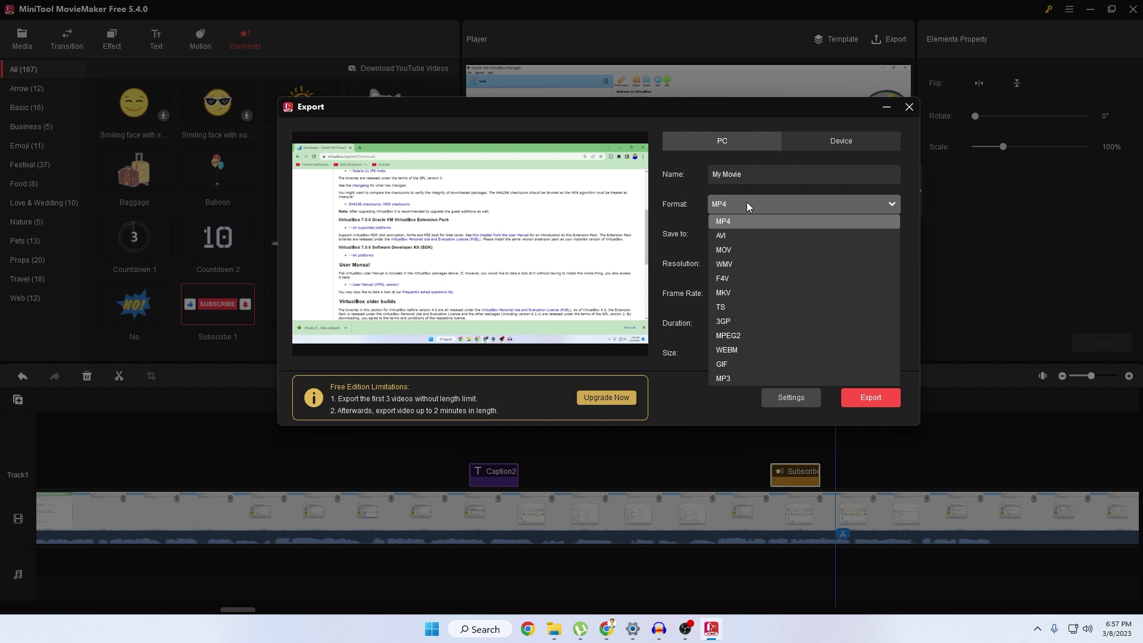
left_click(752, 202)
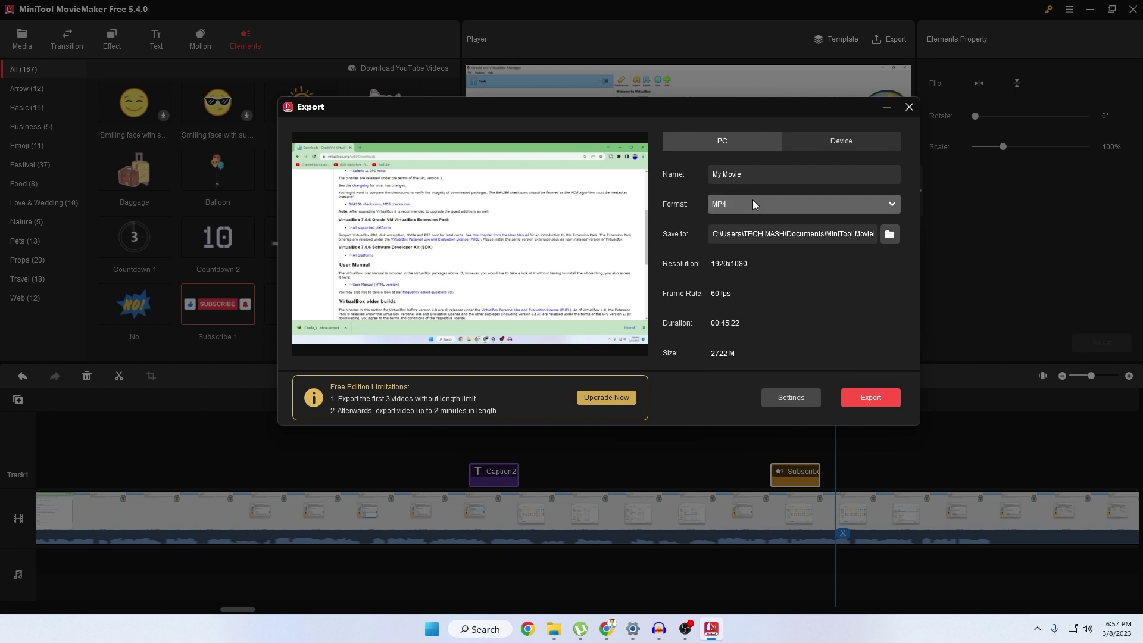
left_click(716, 172)
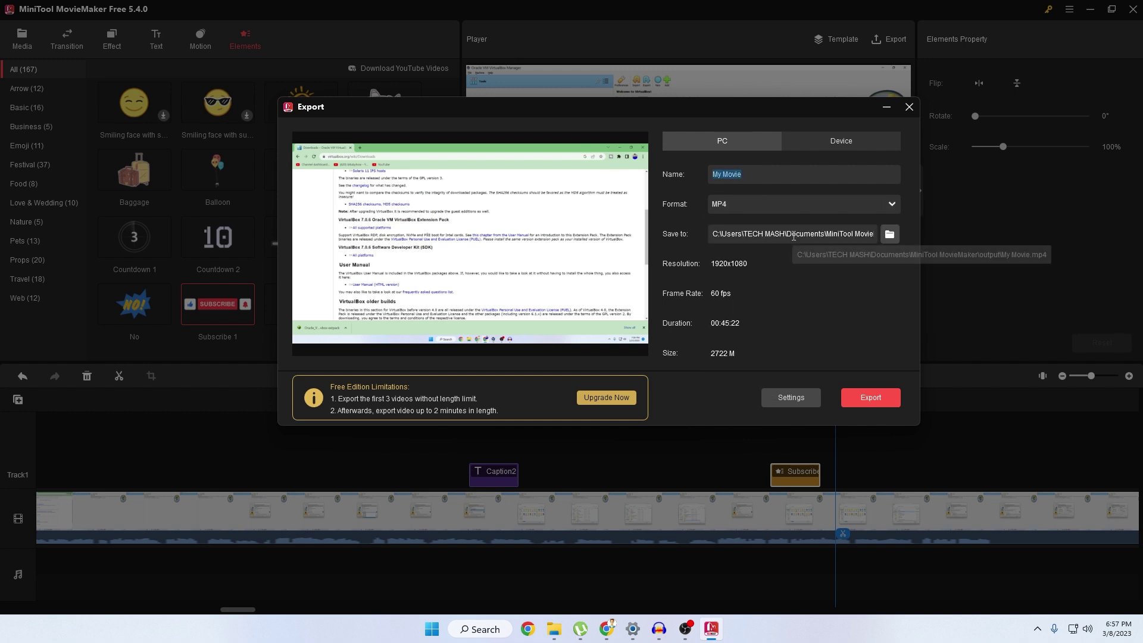
type("How to install Virtualbox")
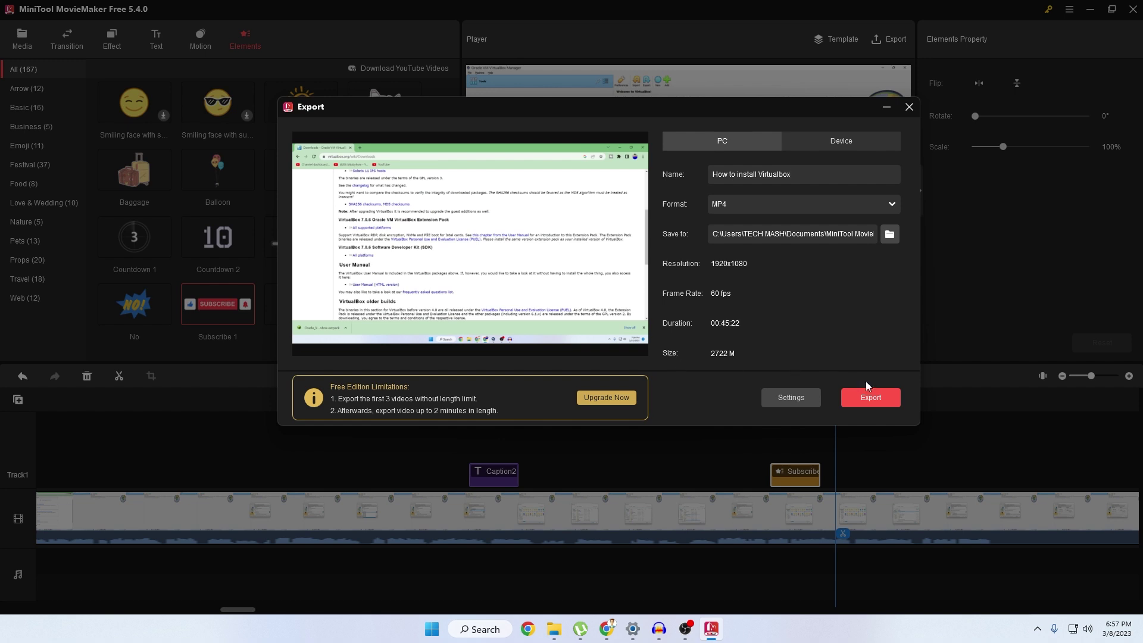
- Set the export to Best quality, 1920x1080 resolution and 30 fps, and start exporting the video
left_click(800, 405)
left_click_drag(479, 186, 597, 143)
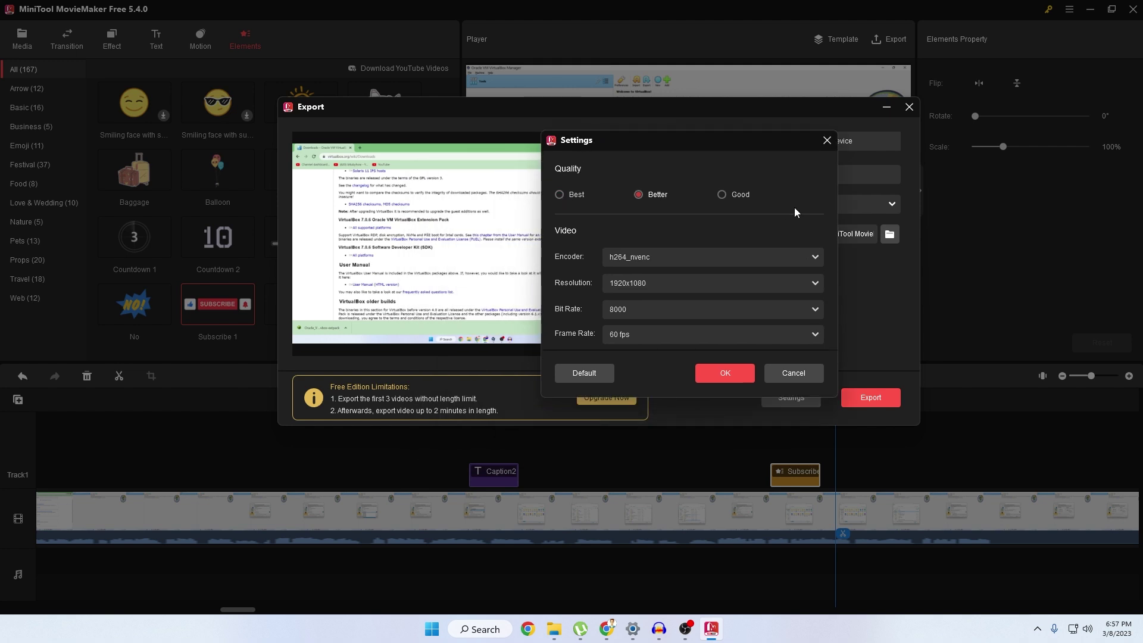
left_click(563, 194)
left_click(666, 282)
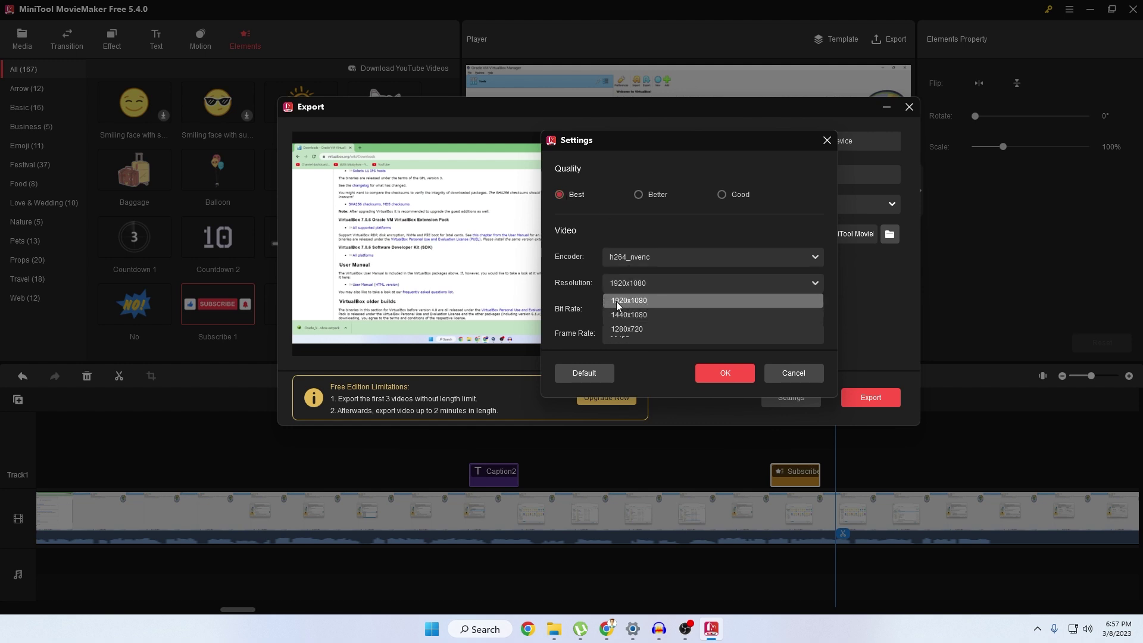
left_click(677, 300)
left_click(692, 332)
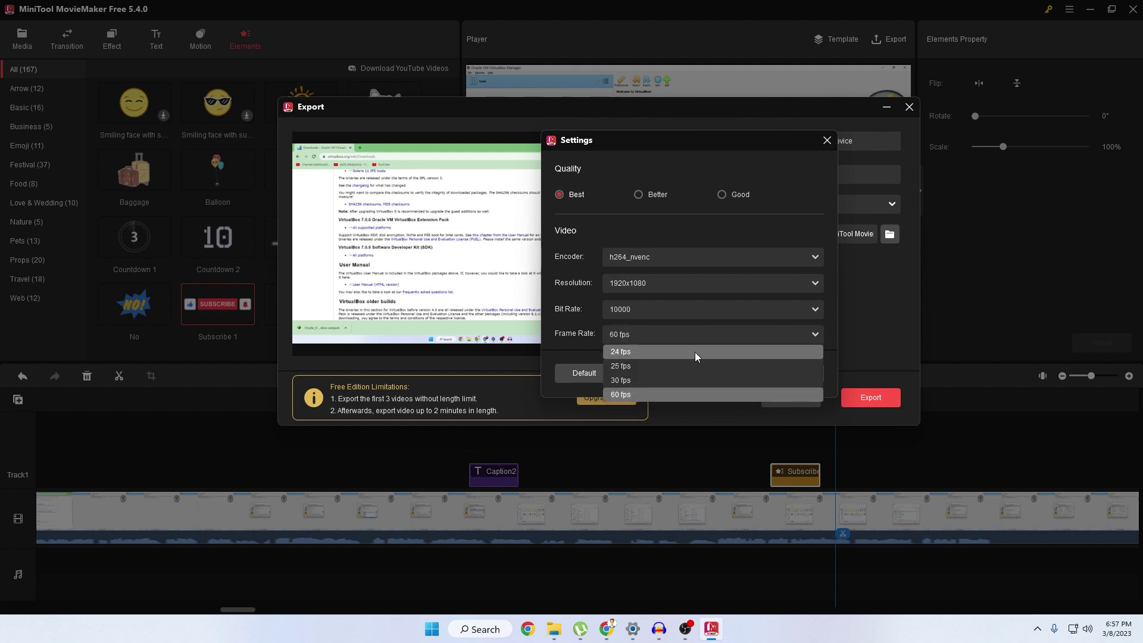
left_click(691, 380)
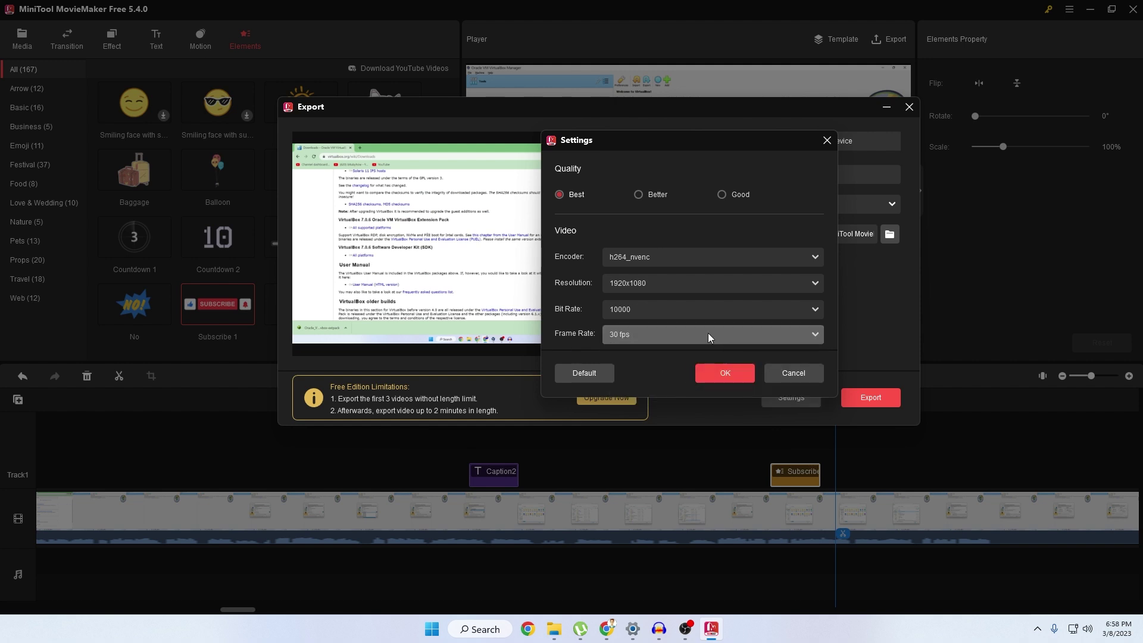
left_click(730, 370)
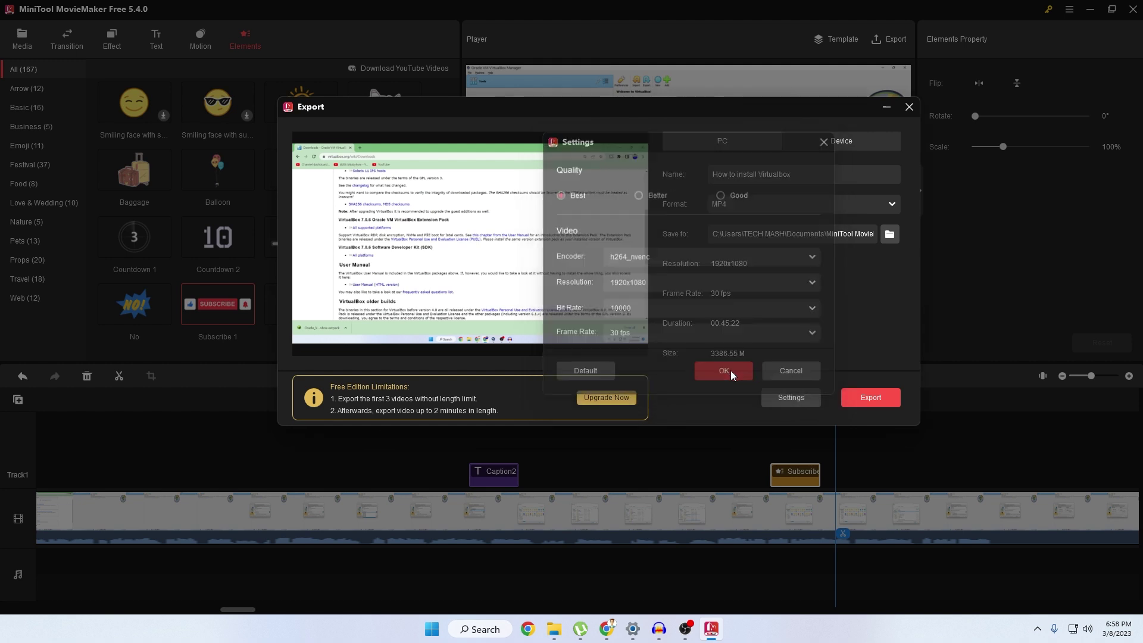
left_click(869, 401)
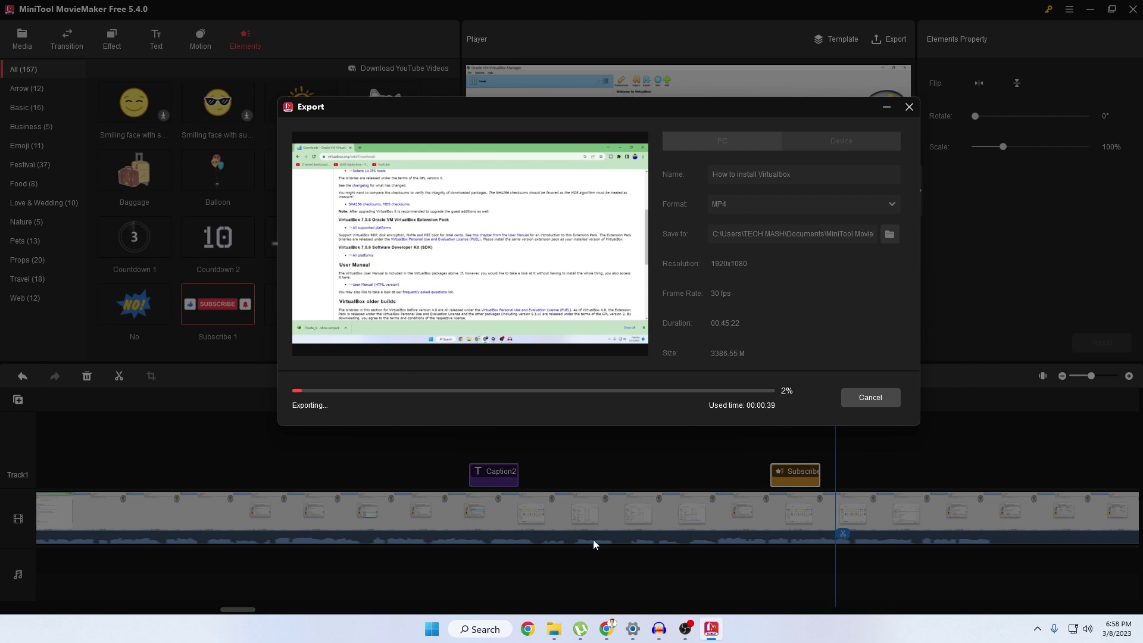
- Switch to Chrome and view the MiniTool MovieMaker edition prices and the product's home page
left_click(607, 630)
scroll(331, 332, "up", 4)
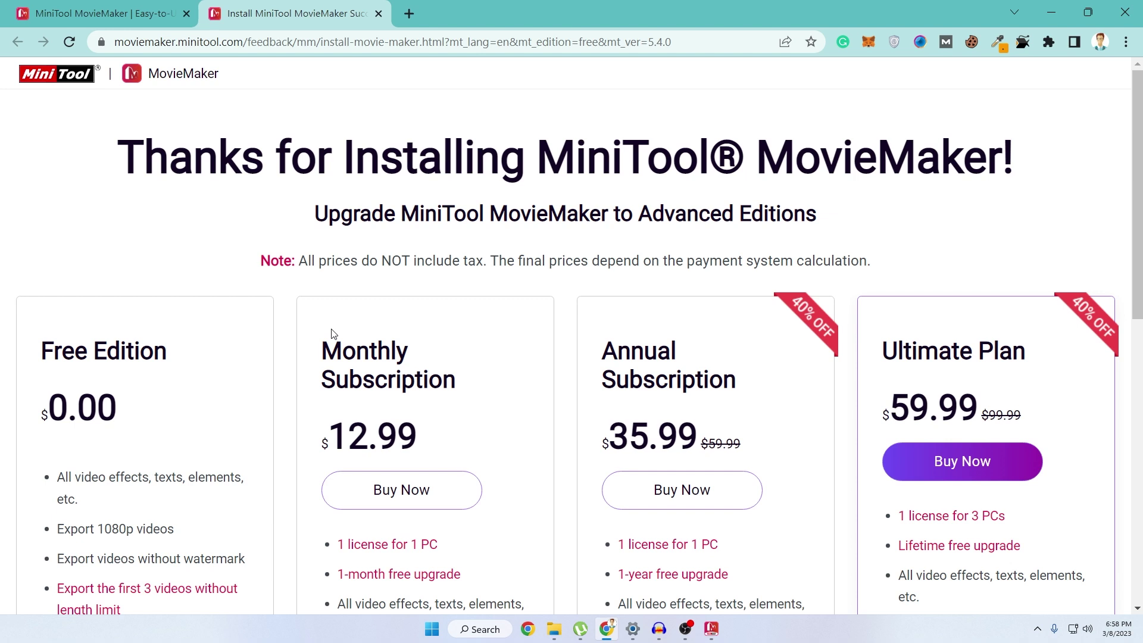
left_click_drag(331, 332, 372, 332)
left_click(91, 5)
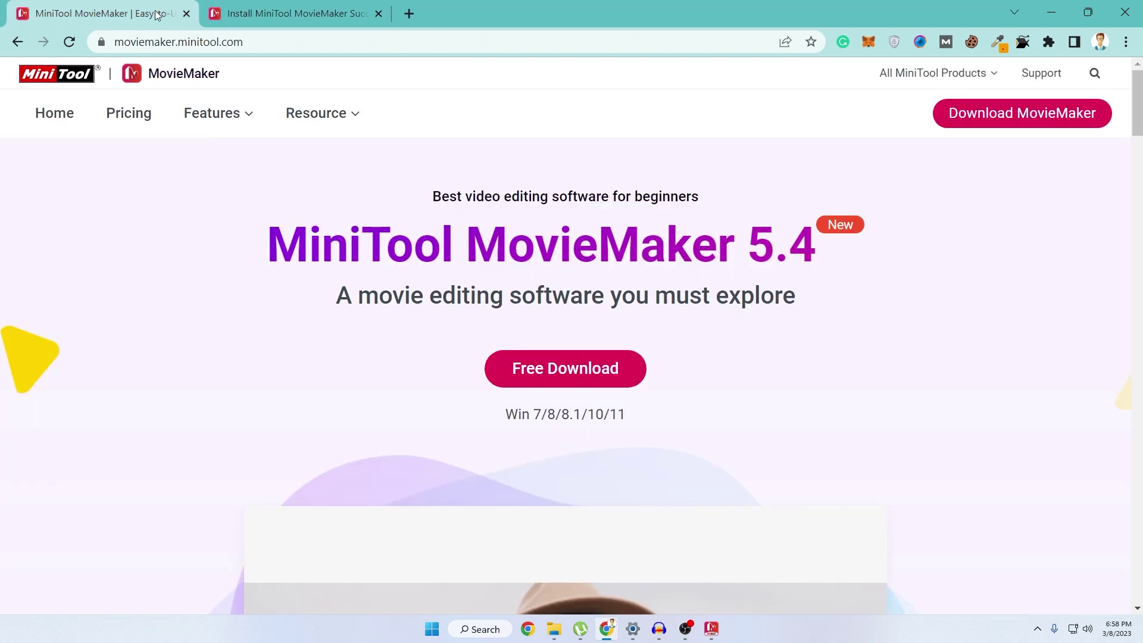